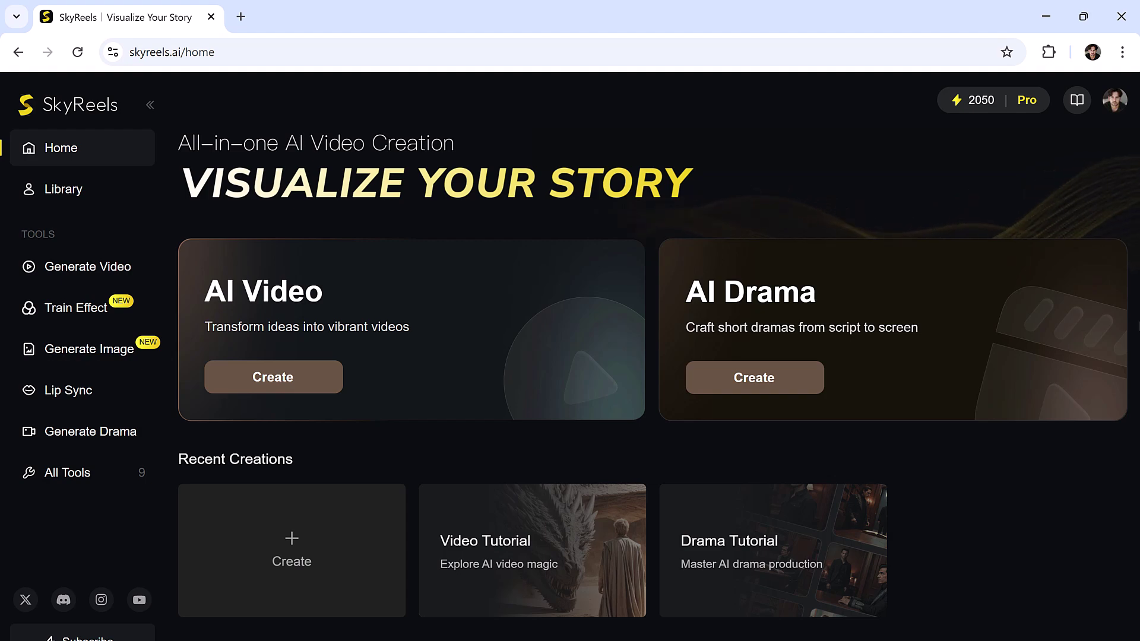
Browse the home page and open the AI Video card's creation page
scroll(1016, 467, "down", 10)
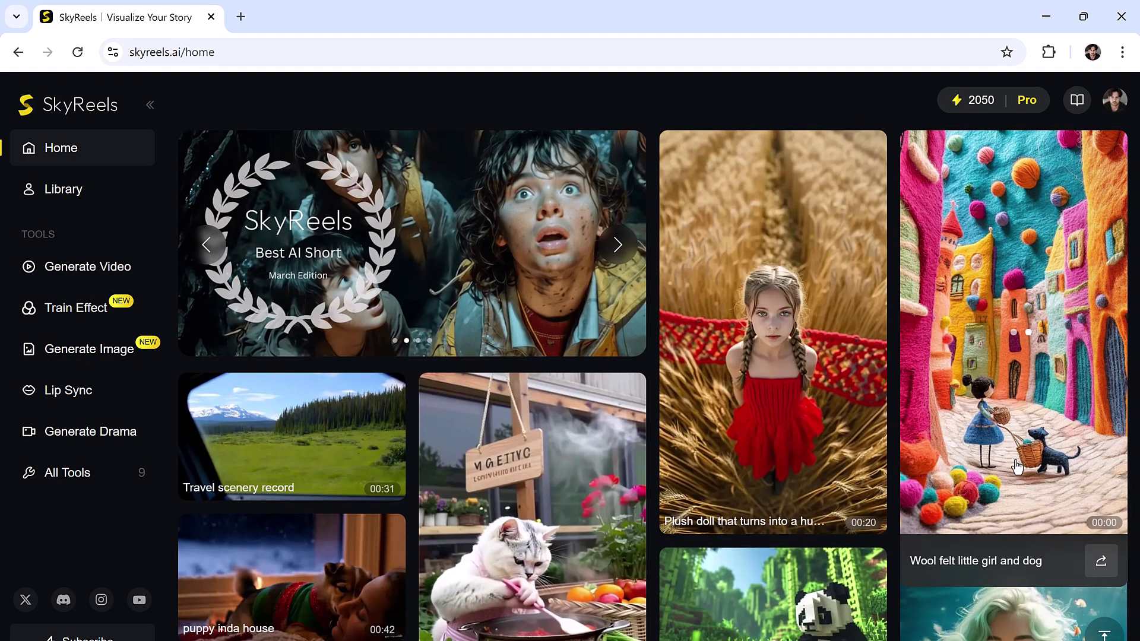
scroll(1030, 482, "down", 10)
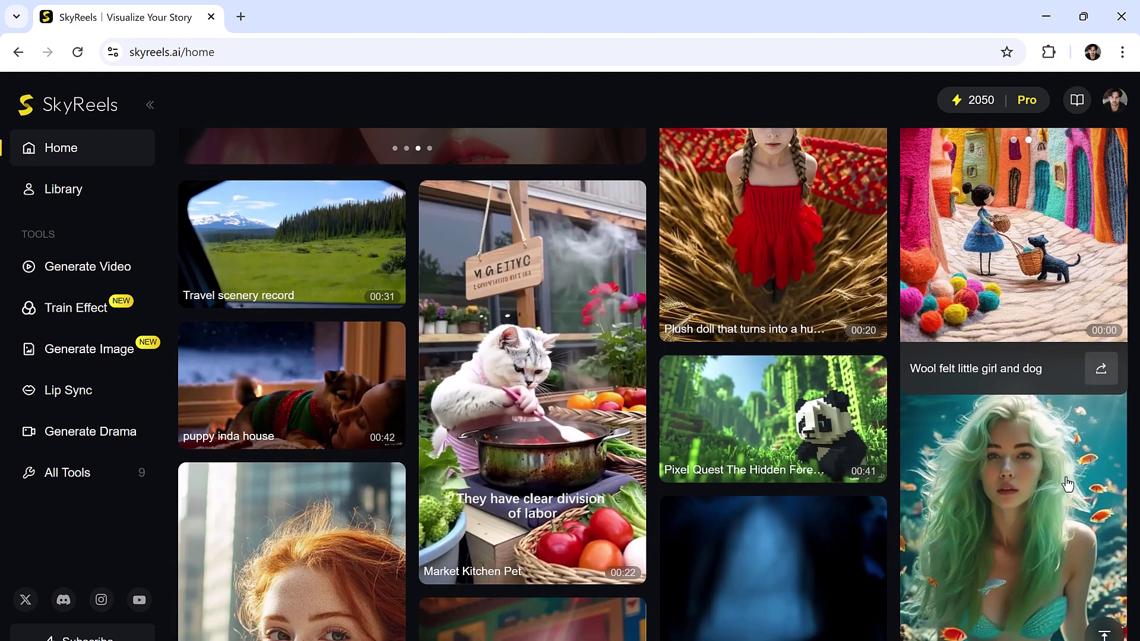
scroll(1066, 484, "down", 10)
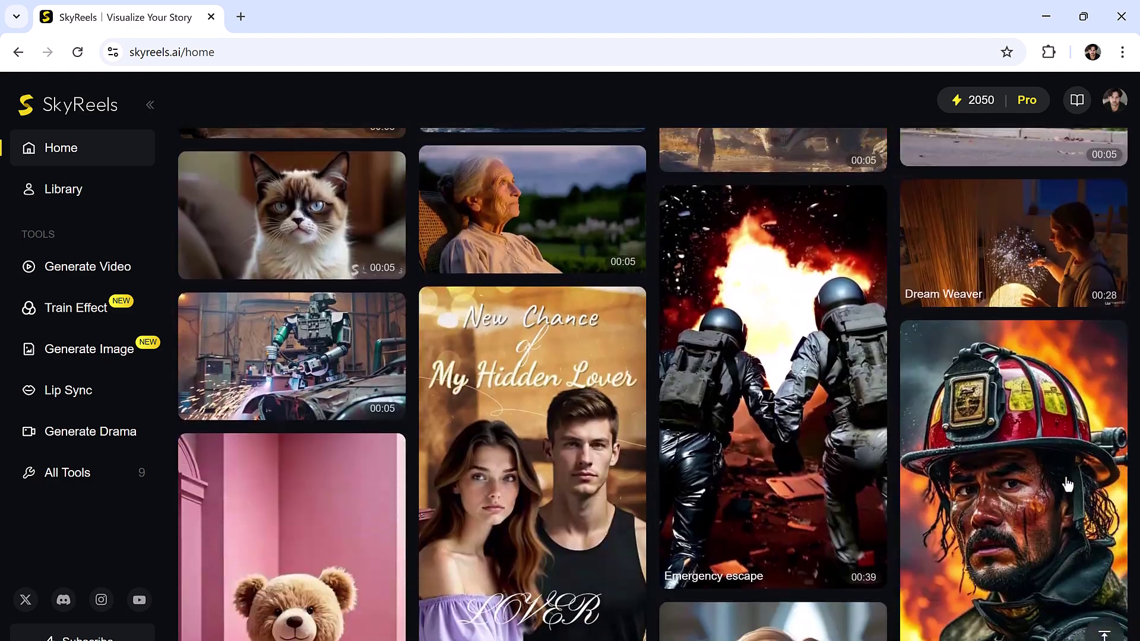
scroll(1066, 483, "down", 15)
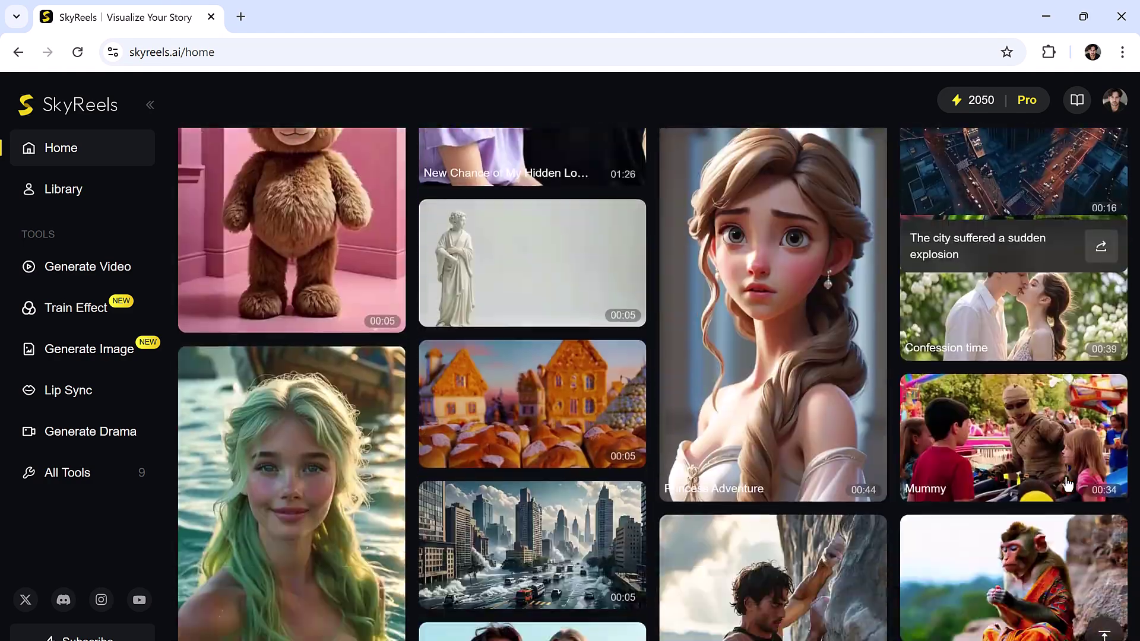
scroll(580, 493, "down", 15)
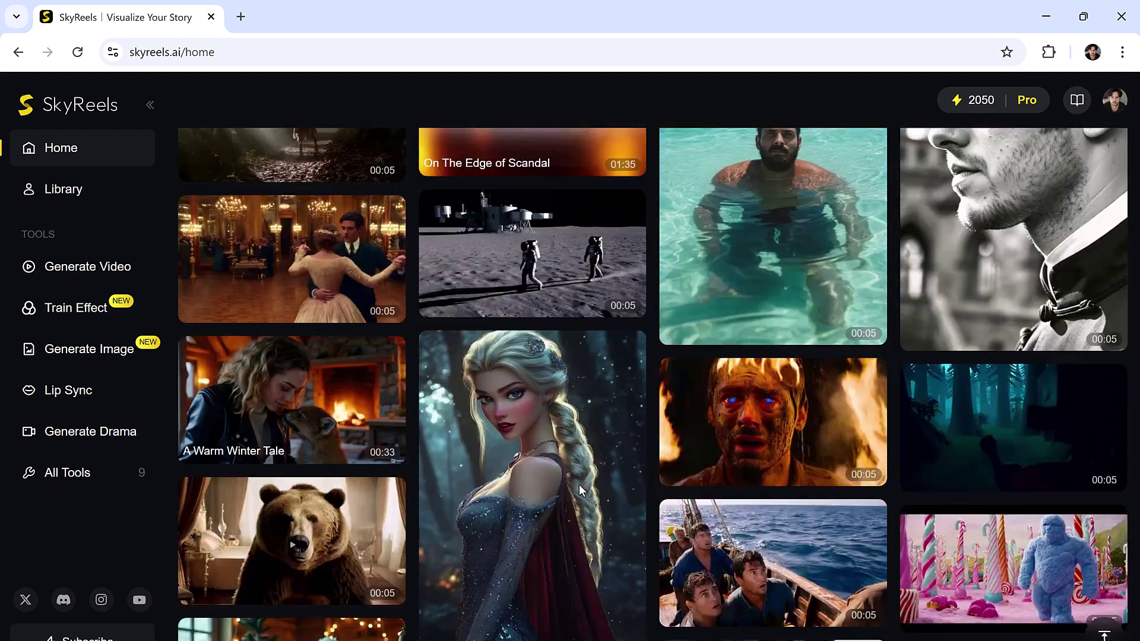
scroll(580, 487, "down", 10)
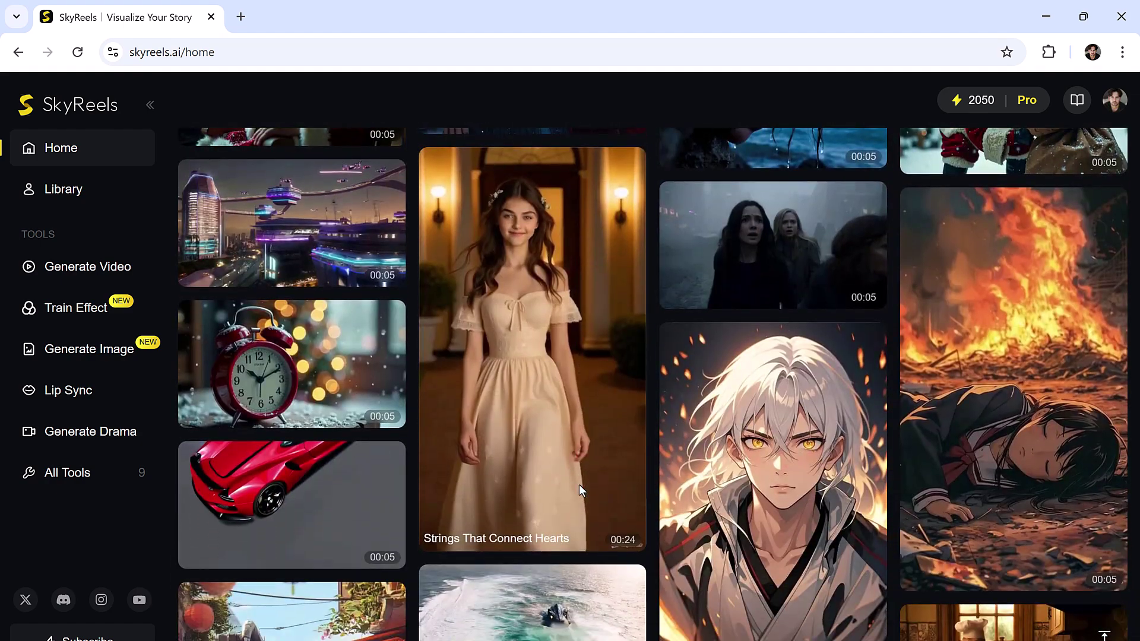
scroll(580, 490, "down", 8)
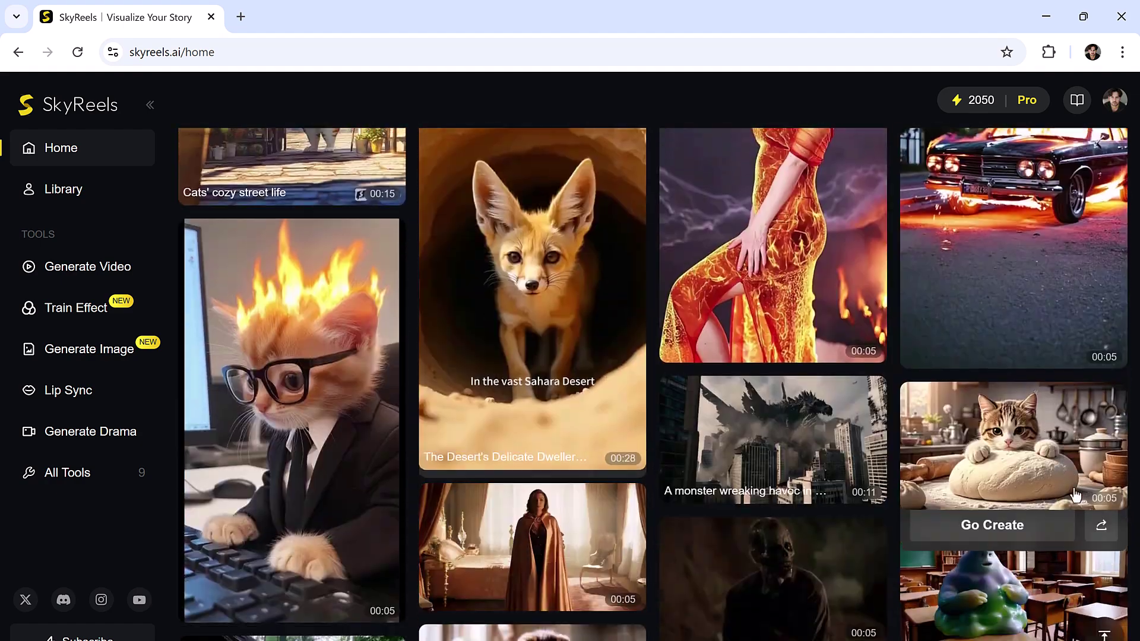
scroll(580, 489, "up", 20)
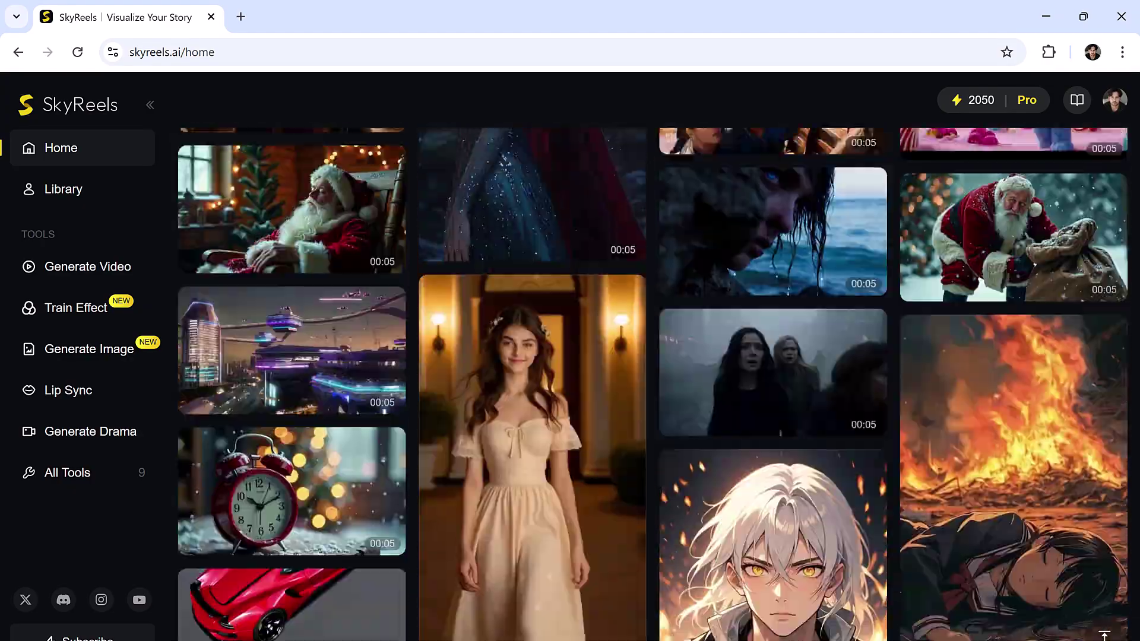
scroll(580, 490, "up", 10)
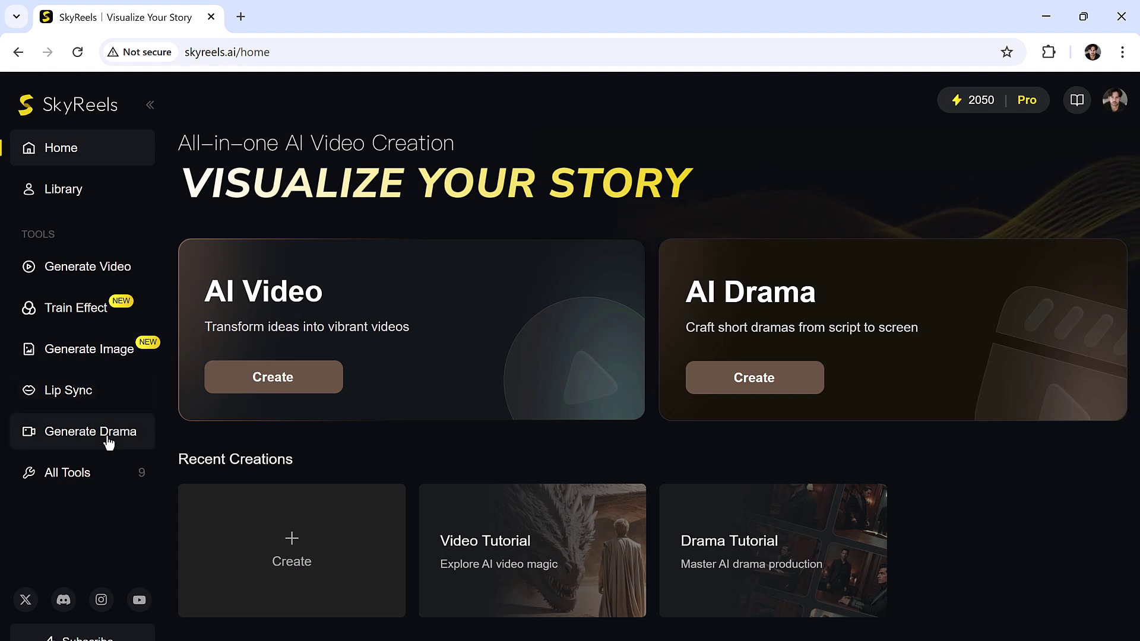
left_click(284, 378)
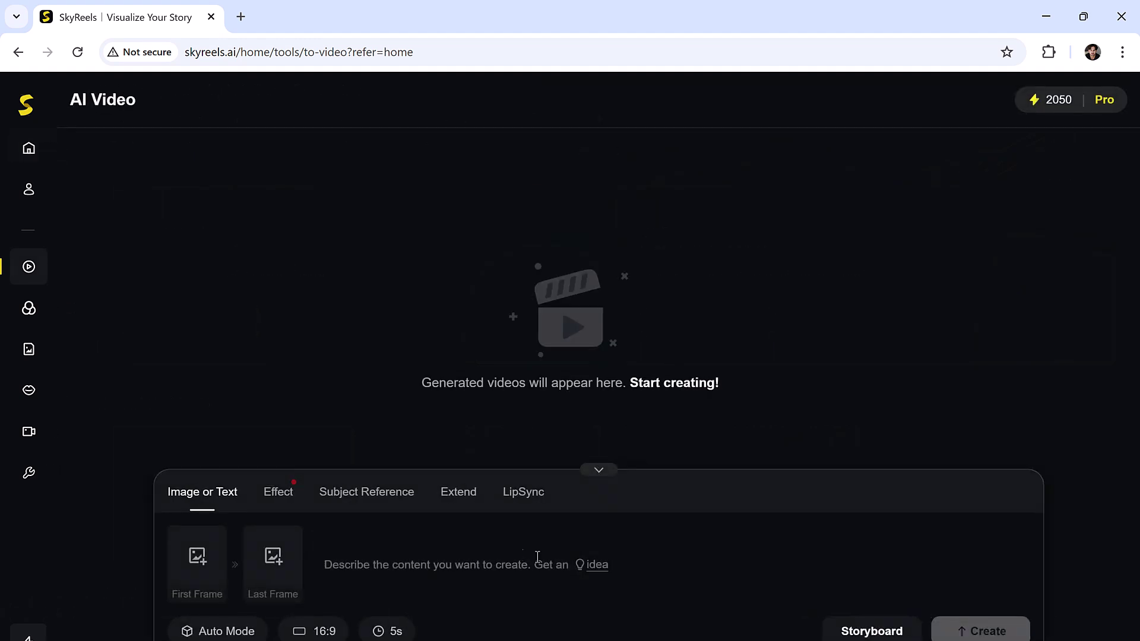
Focus the empty prompt box and view the Auto Mode generation modes
left_click(392, 561)
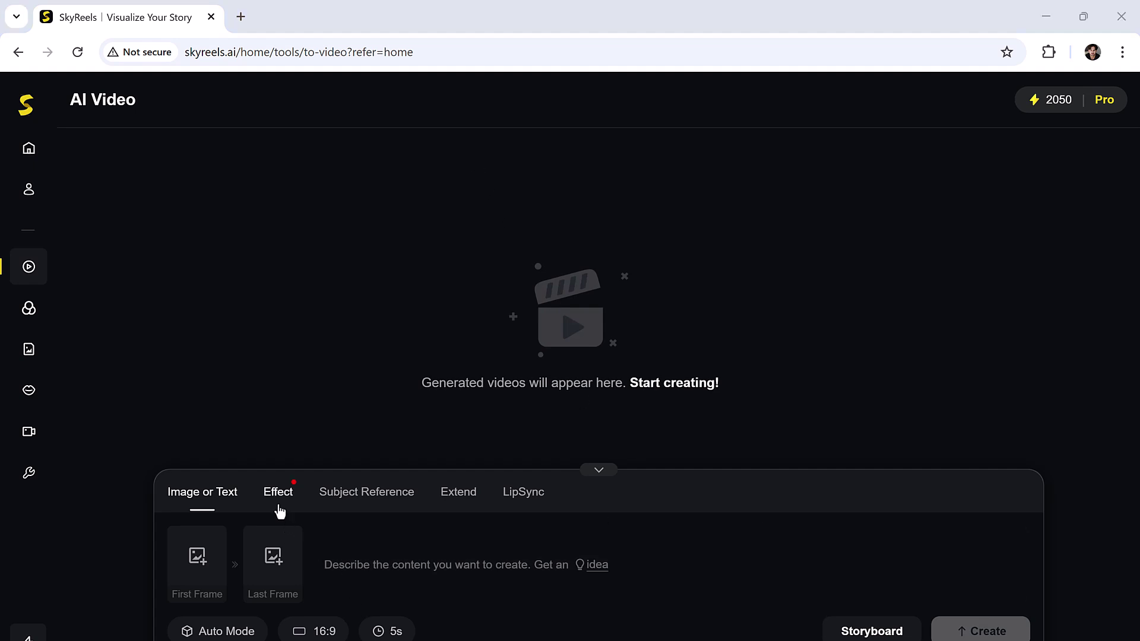
mouse_move(374, 507)
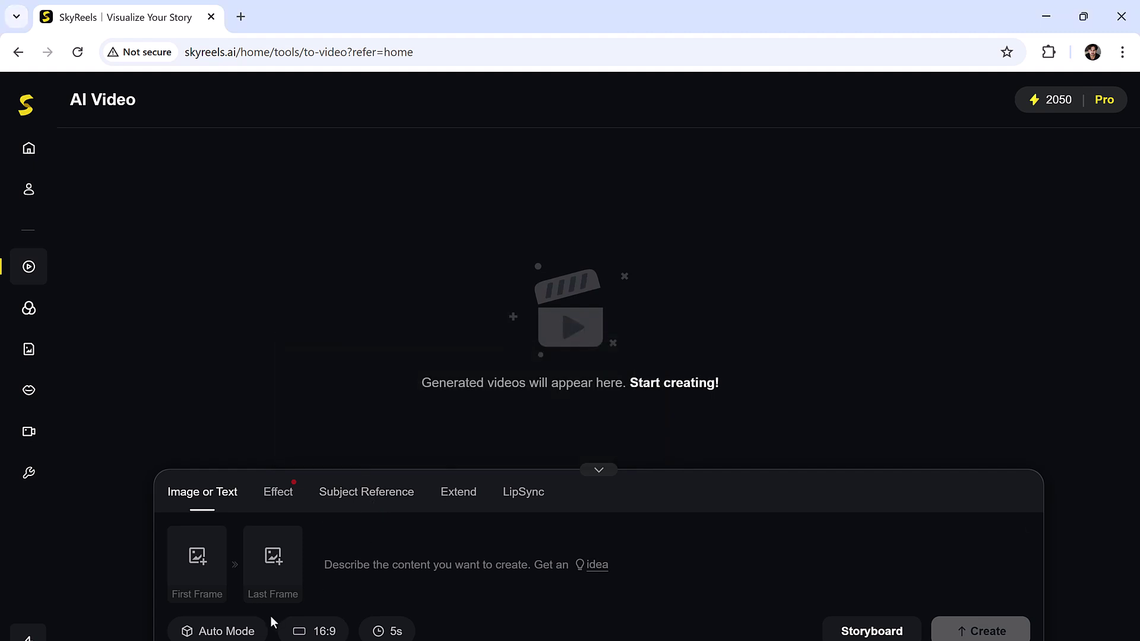
left_click(242, 635)
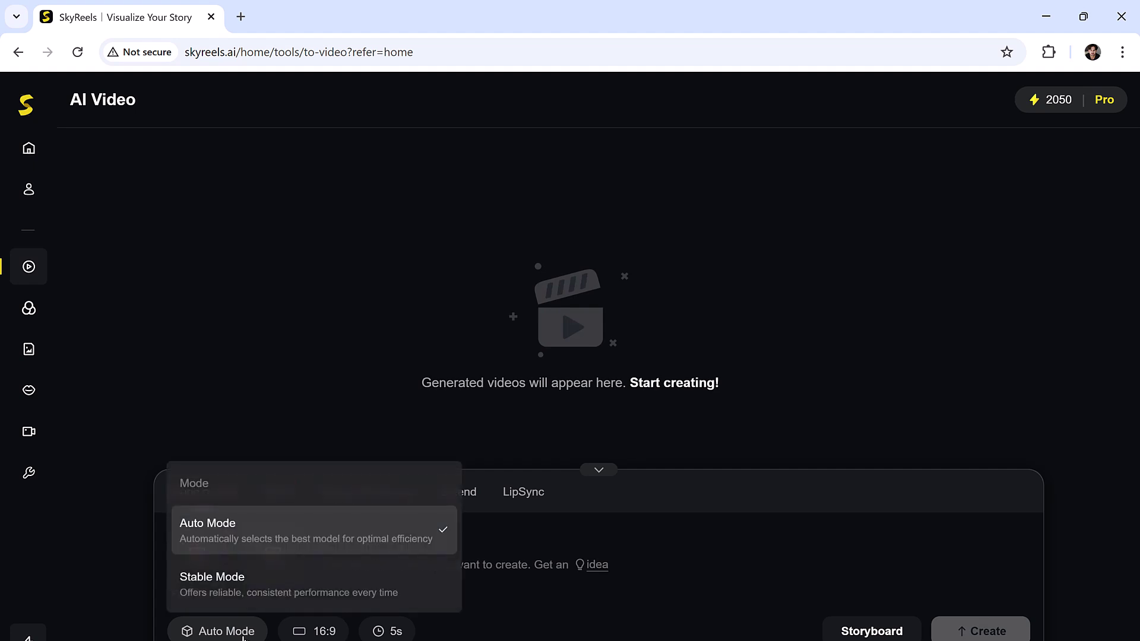
Generate a 16:9, 5s clip from 'A superhero flying through skyscrapers at high speed'
left_click(343, 562)
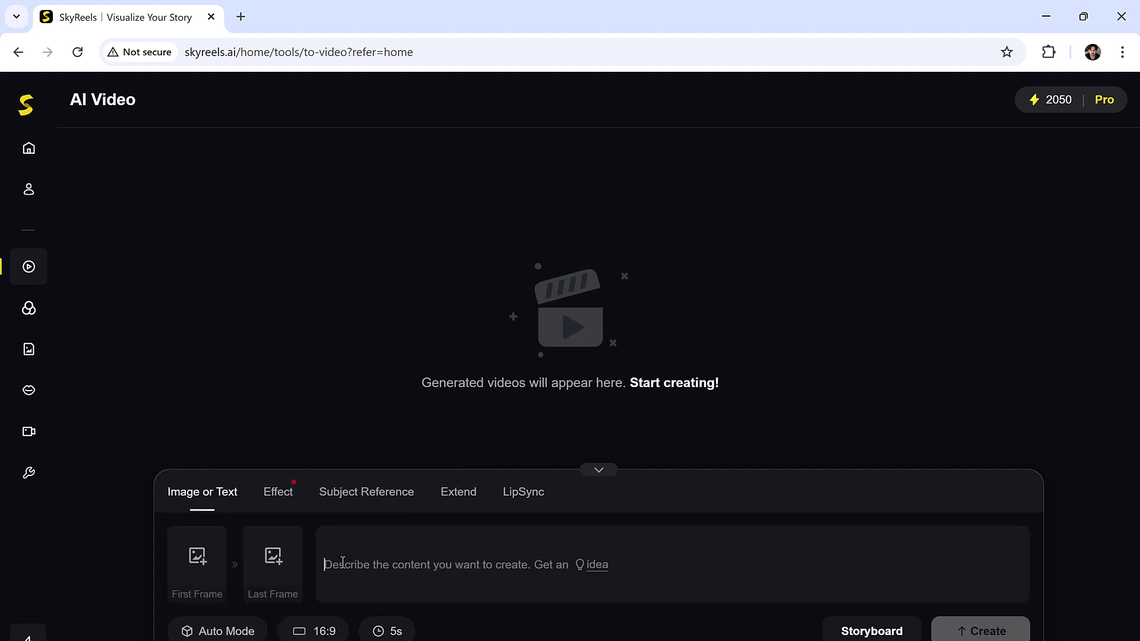
type("A superhero flying through skyscrapers at high speed")
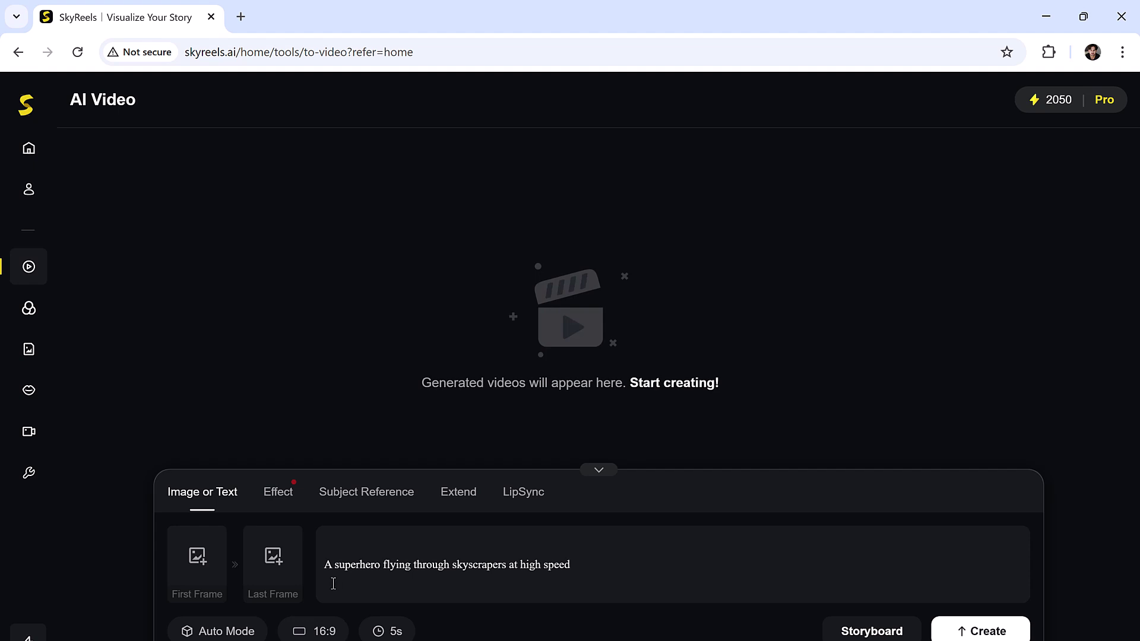
left_click(325, 632)
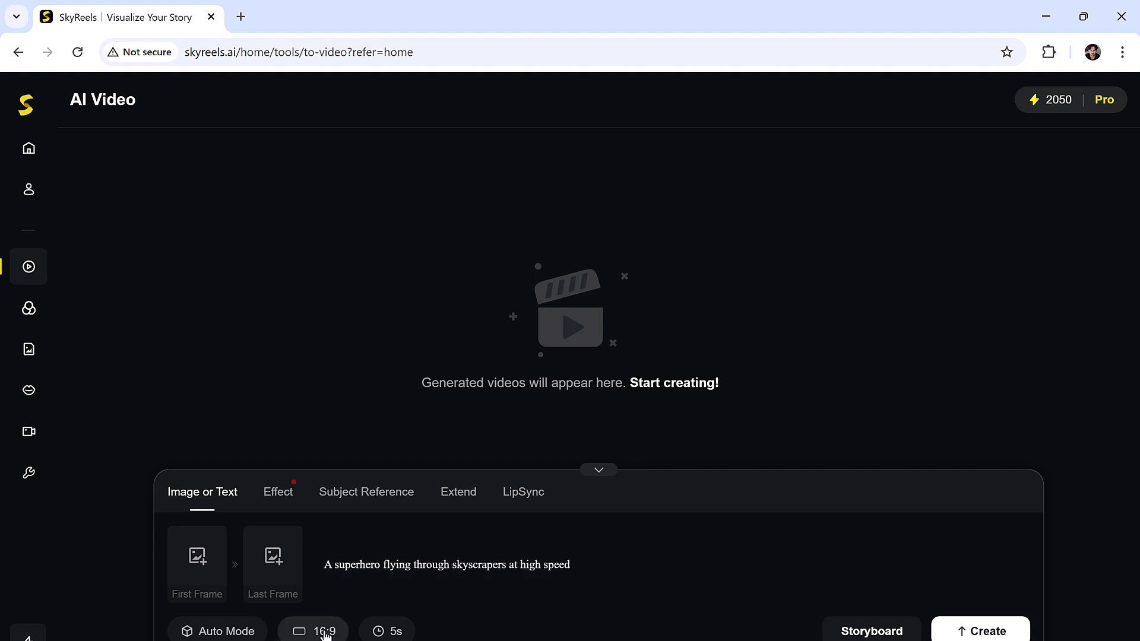
left_click(404, 633)
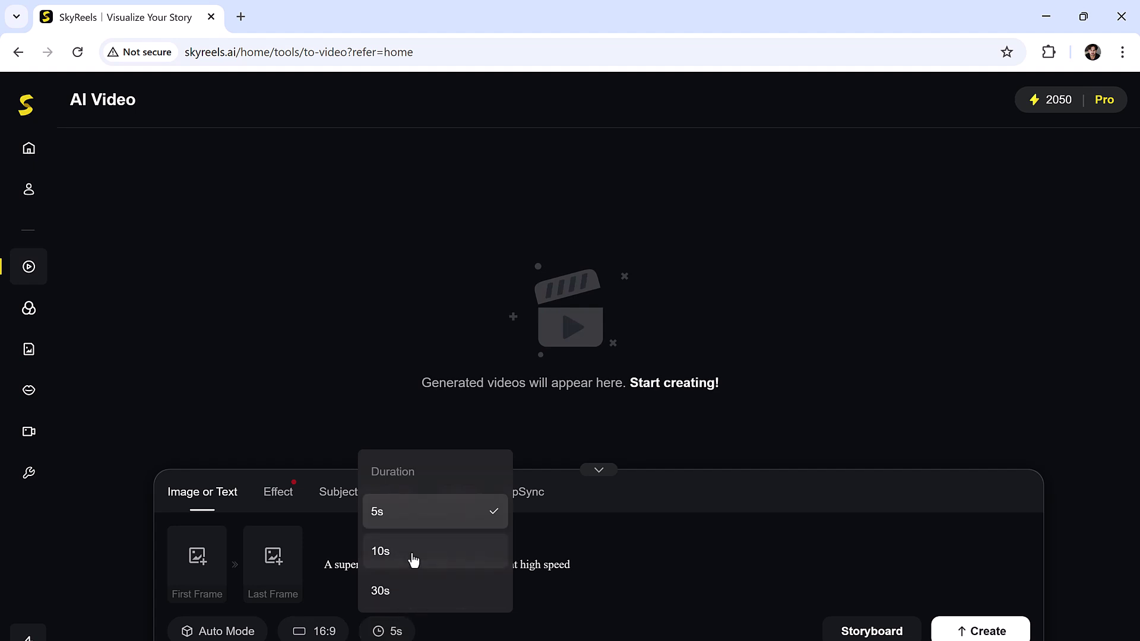
left_click(1002, 638)
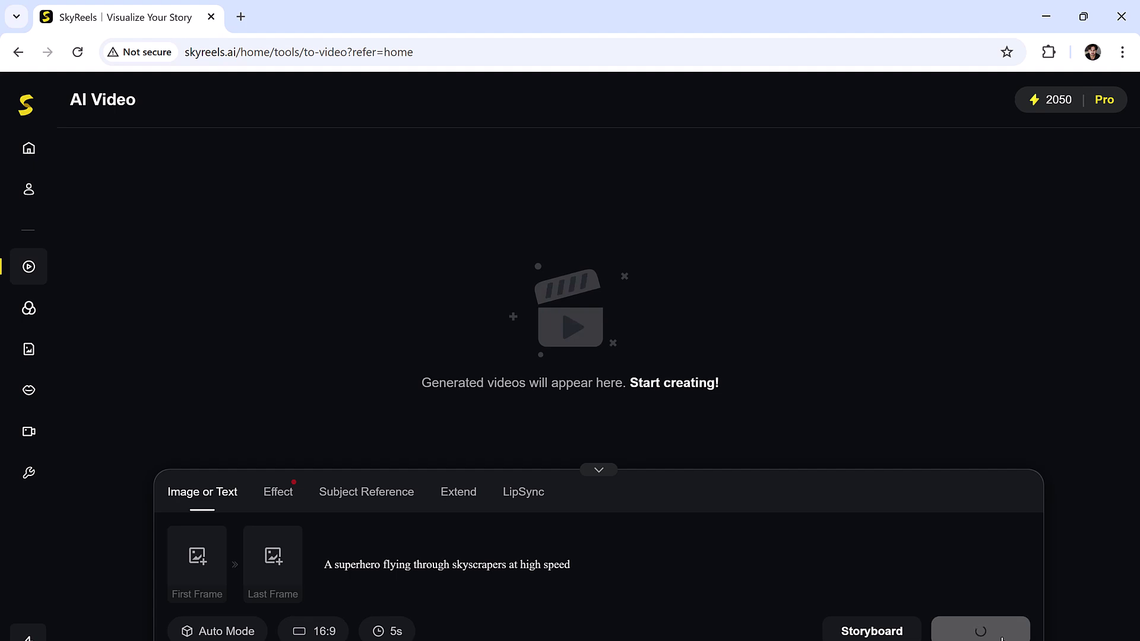
left_click(1002, 638)
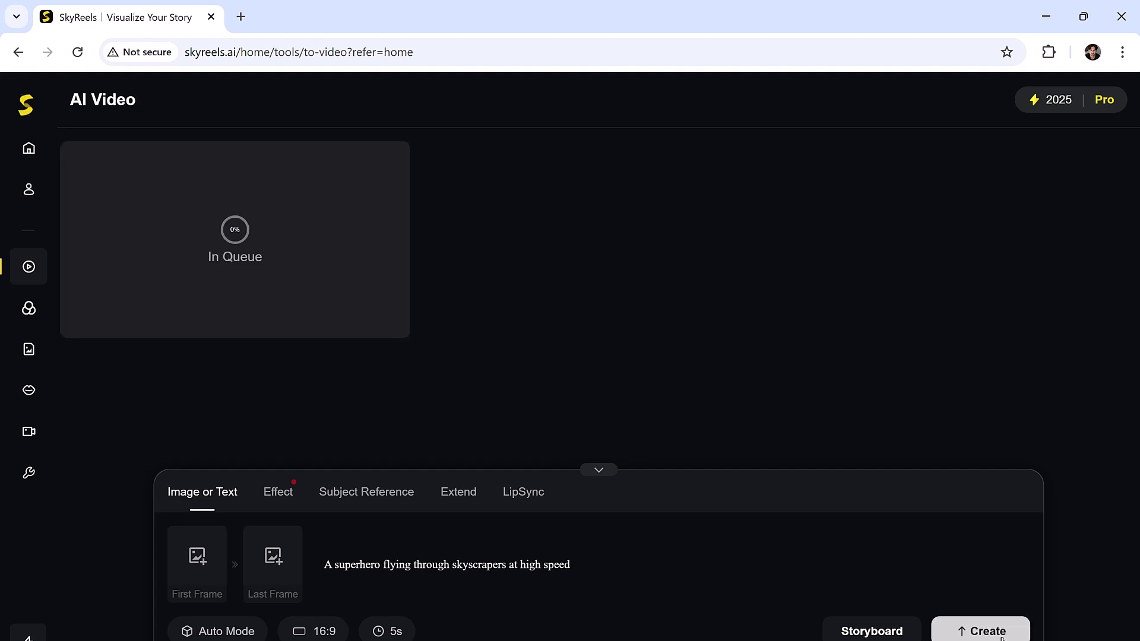
Play the finished superhero clip full-screen, then close the player
left_click(376, 171)
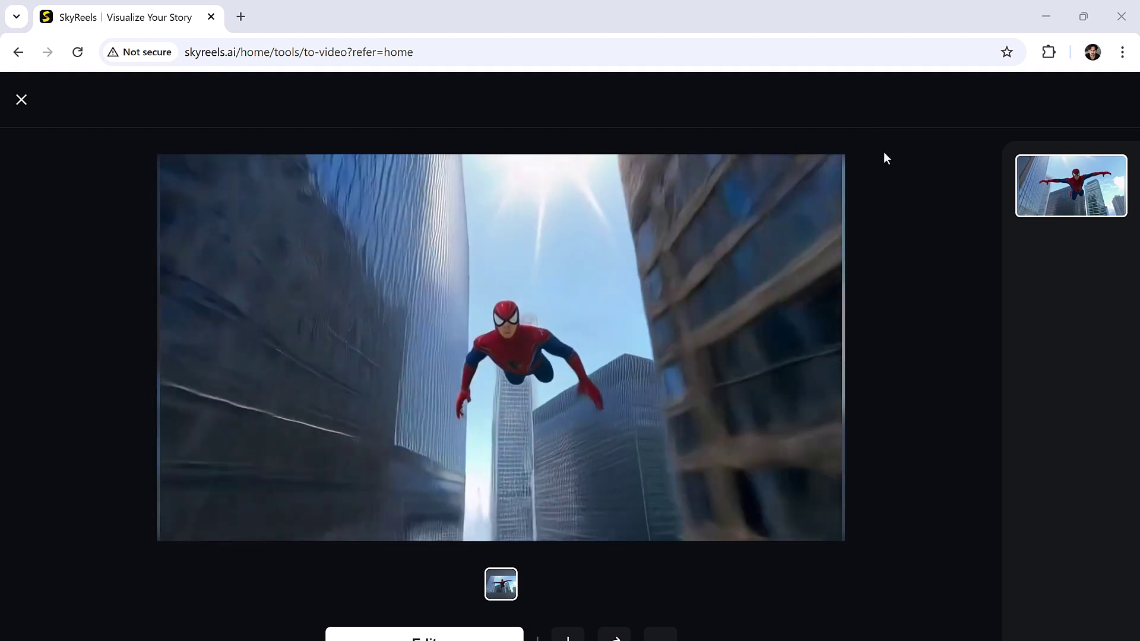
mouse_move(307, 213)
left_click(21, 99)
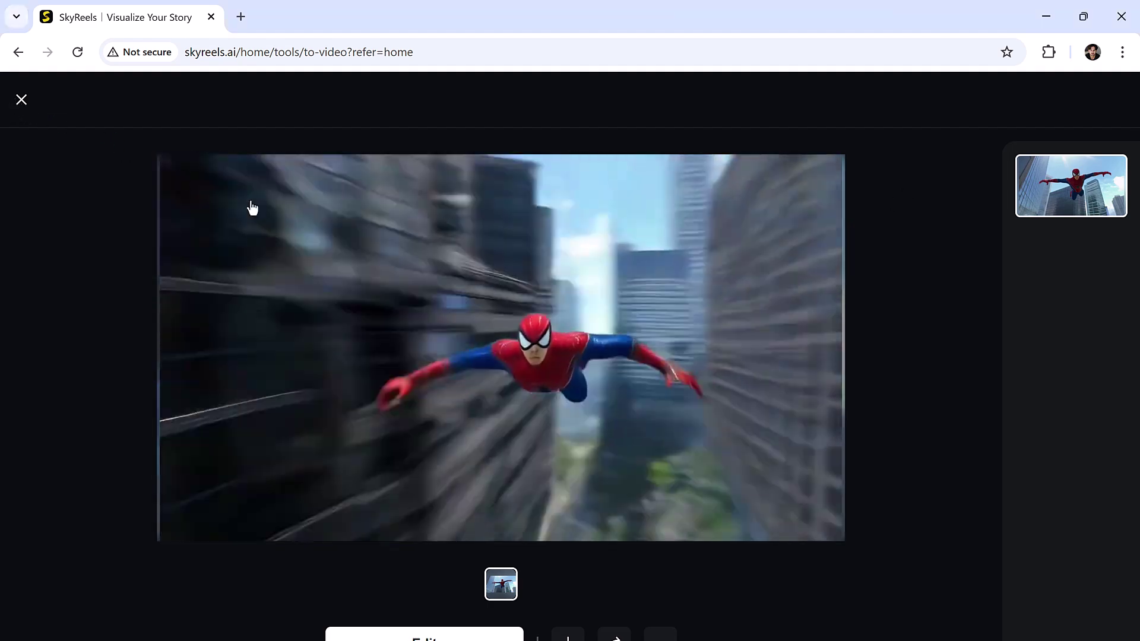
left_click_drag(614, 563, 224, 573)
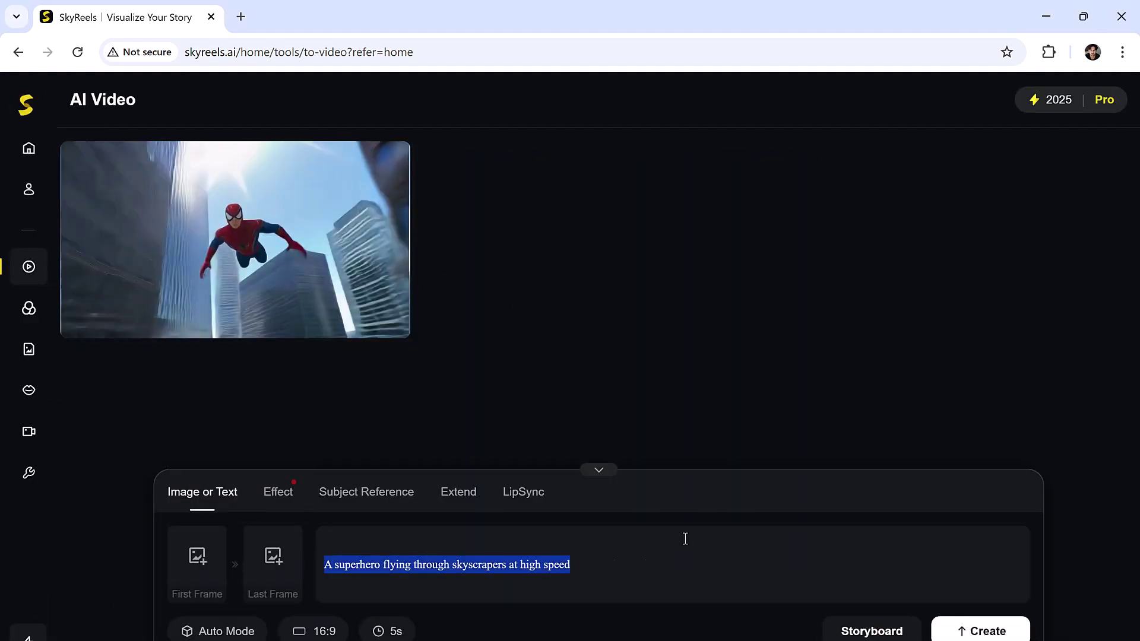
type("A girl walking through a rainy street with neon reflections on the road")
left_click(394, 632)
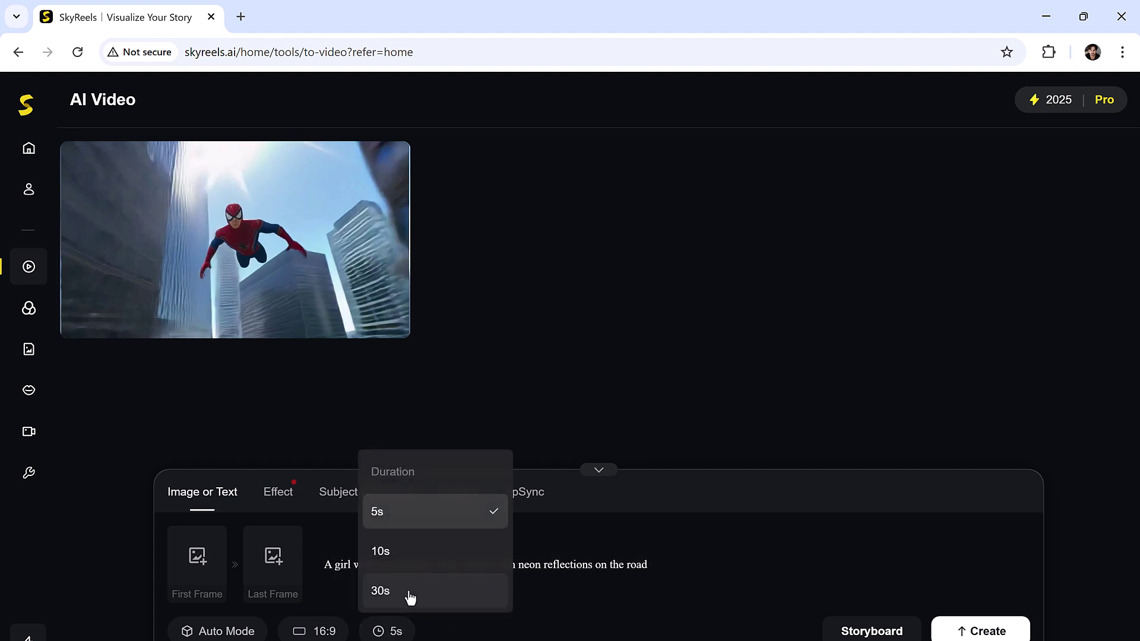
left_click(410, 595)
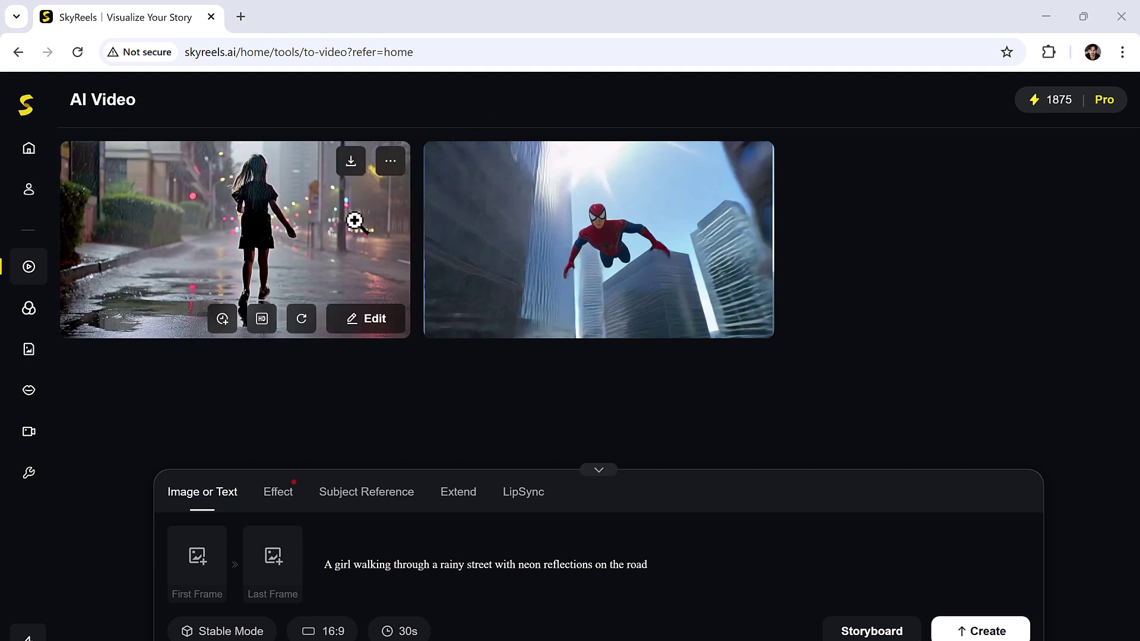
left_click(355, 222)
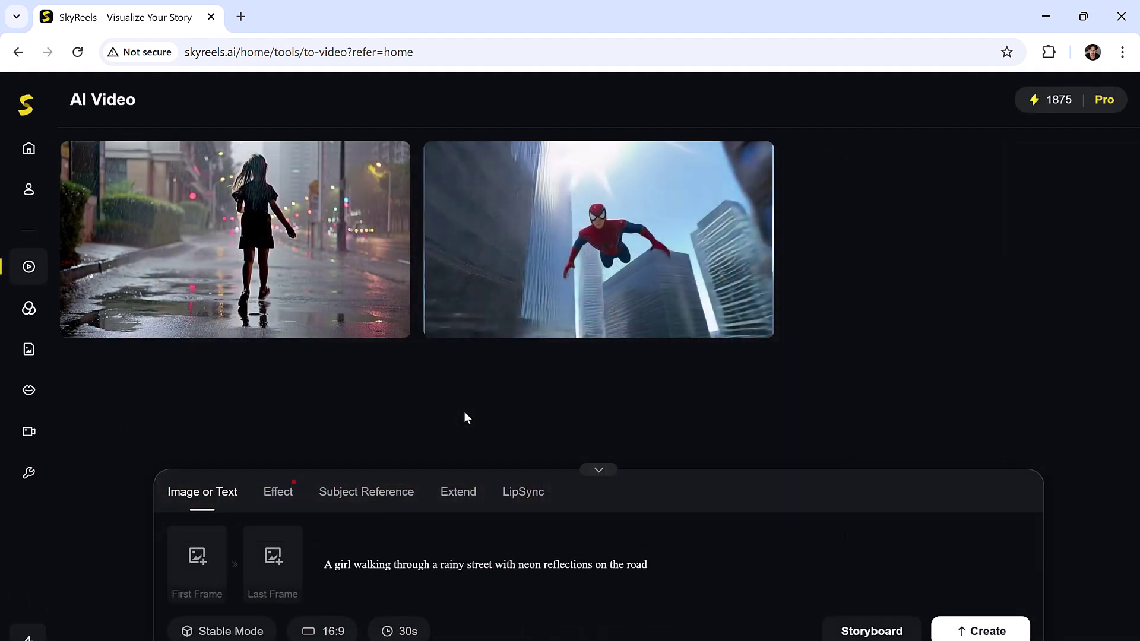
left_click(281, 498)
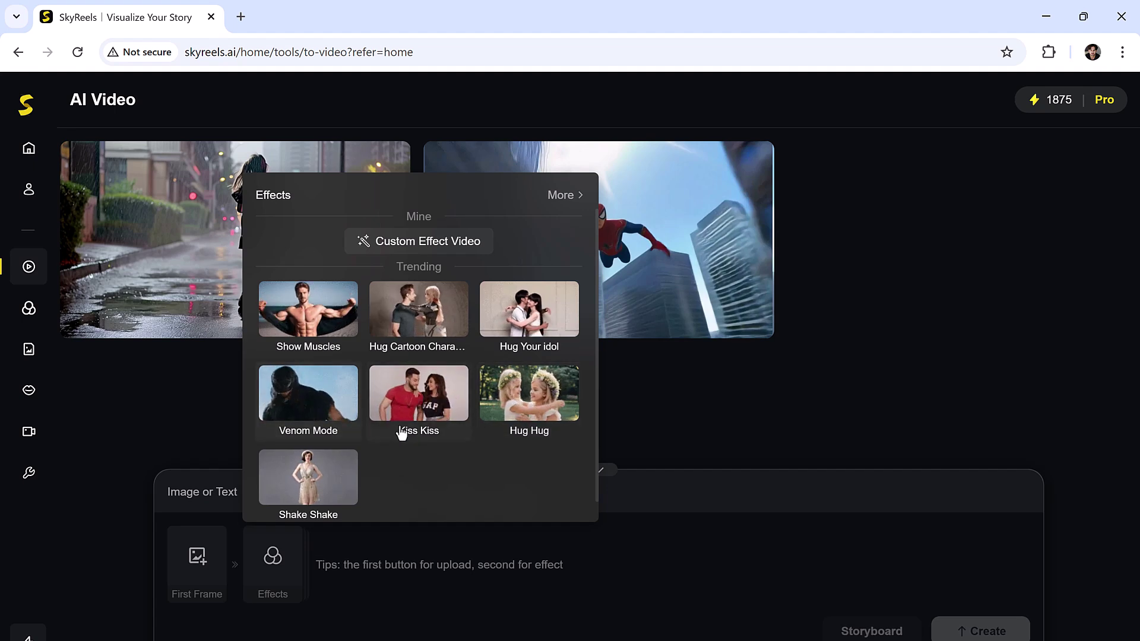
left_click(687, 406)
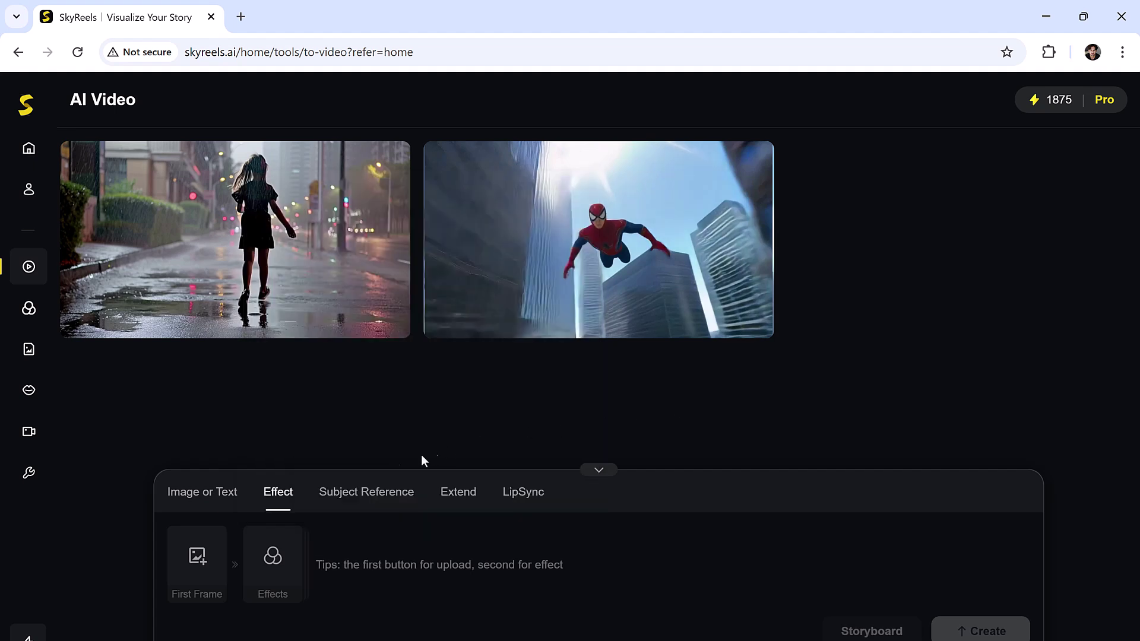
left_click(235, 490)
Use the girl-at-desk photo as a 16:9-cropped first frame and set length to 5s
left_click(202, 561)
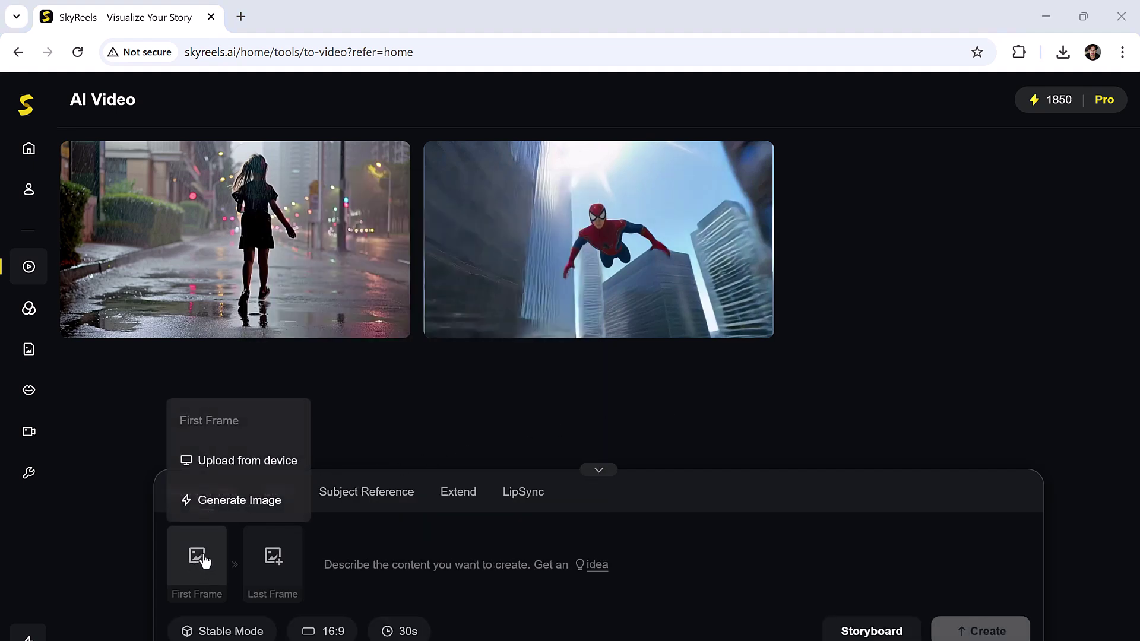
left_click(236, 461)
left_click(653, 637)
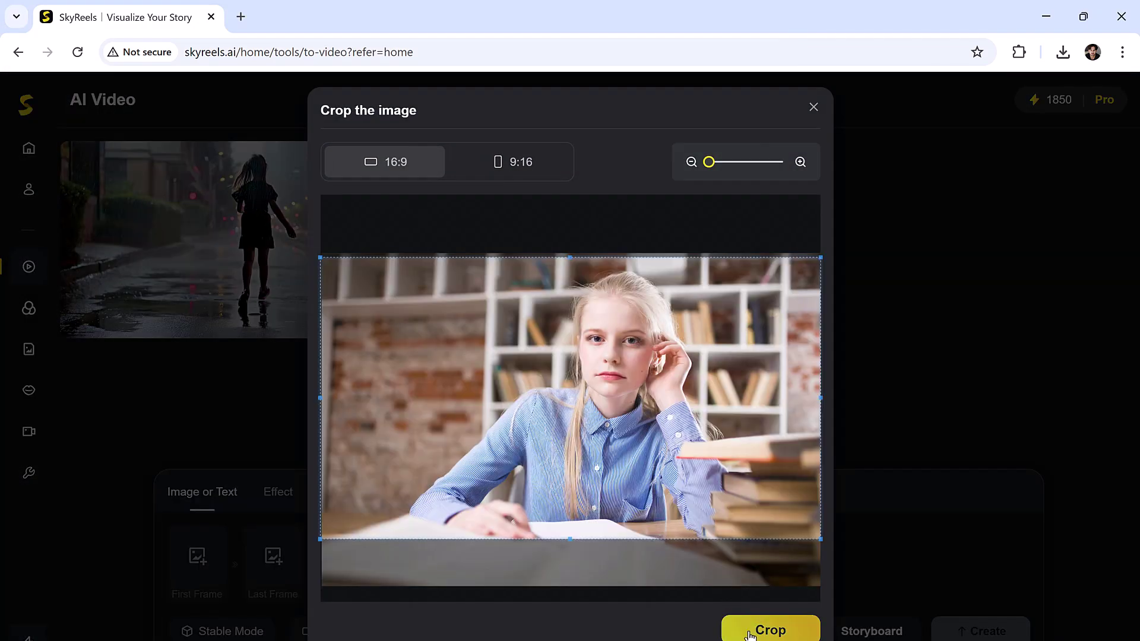
left_click(750, 632)
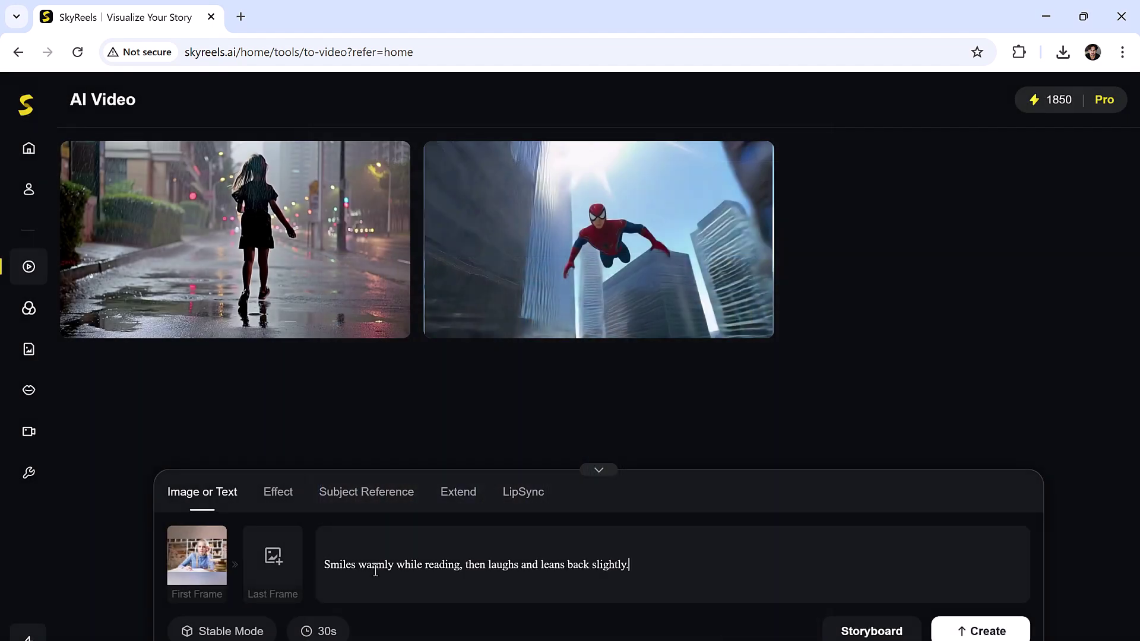
left_click(330, 631)
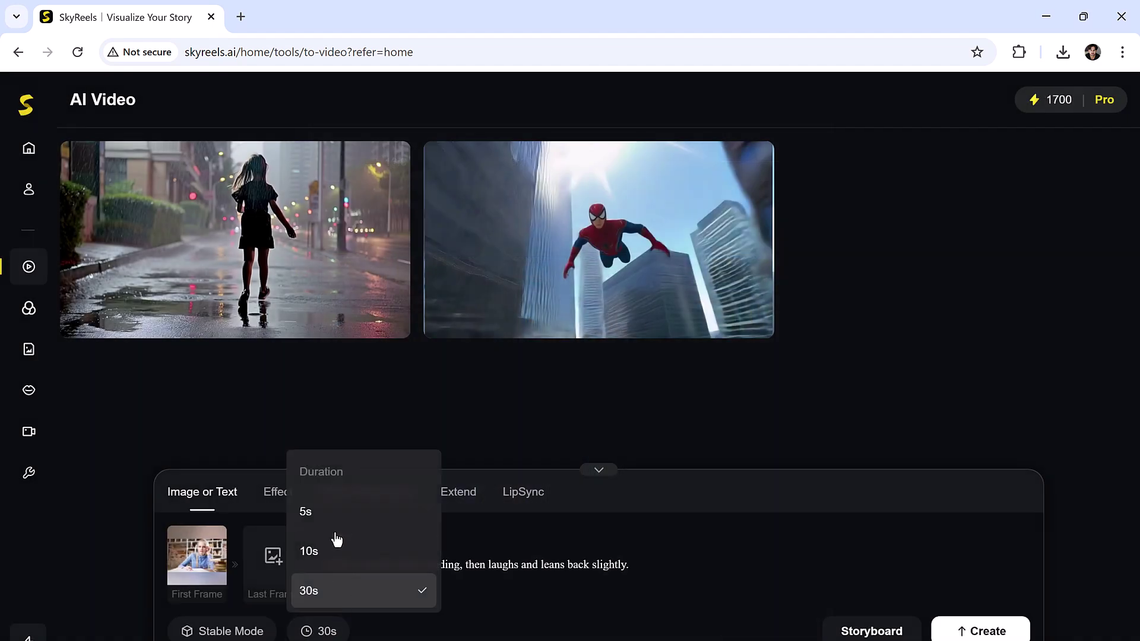
left_click(336, 514)
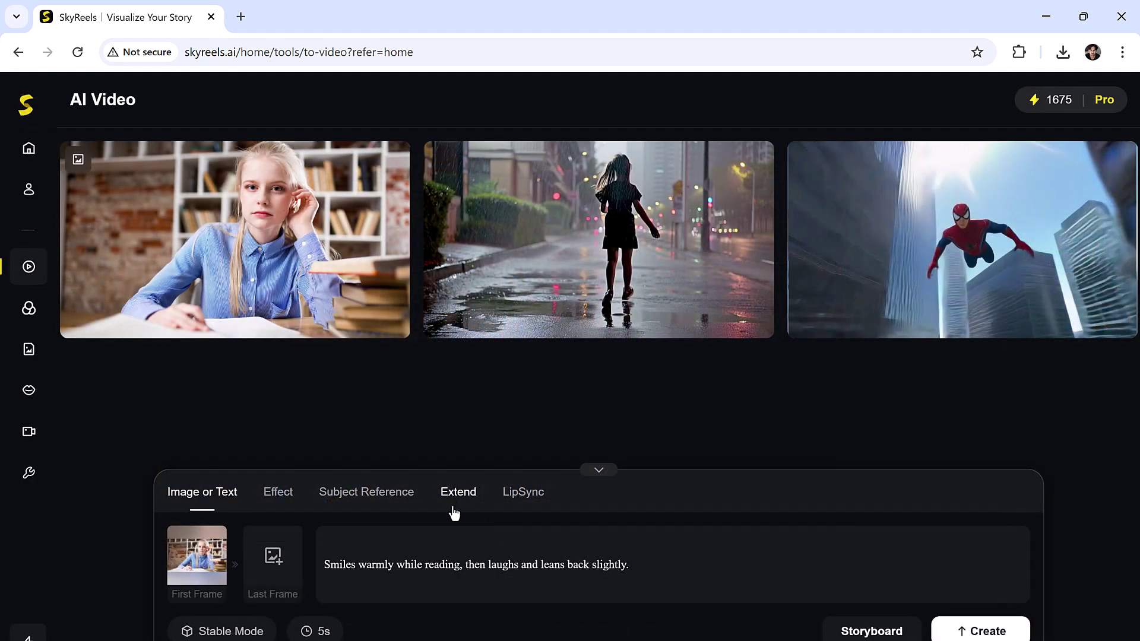
Extend the 5-second girl-at-desk video with the pasted shock prompt, then play the result
left_click(456, 494)
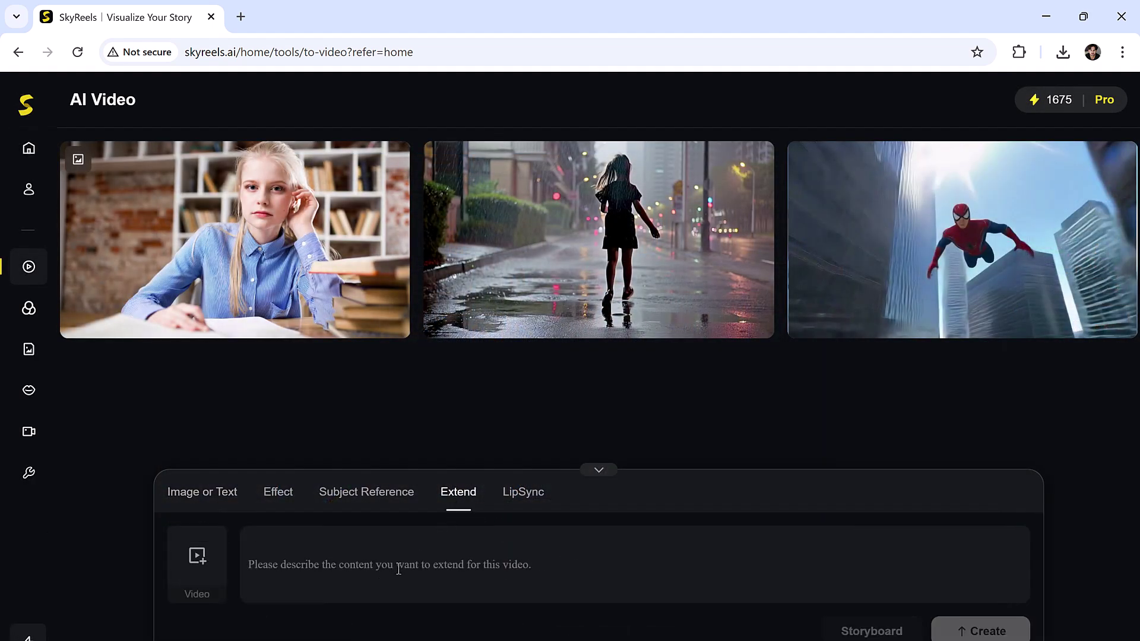
type("Her smile fades as a photo falls from between the pages. She picks it up, eyes widen in shock—hands begin to tremble slightly.")
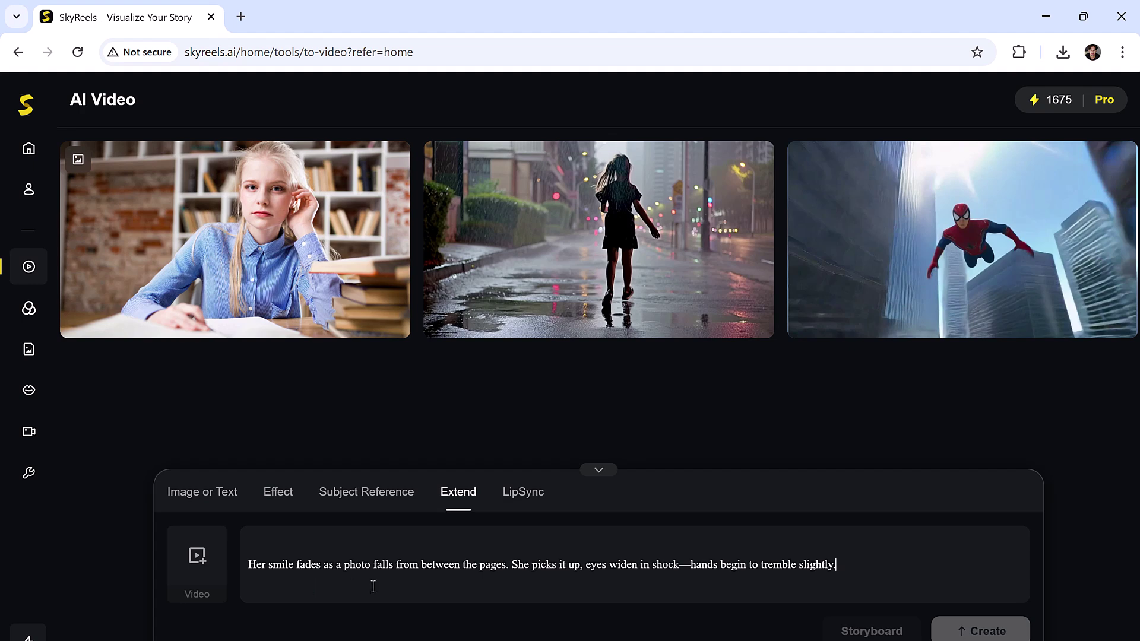
left_click(211, 571)
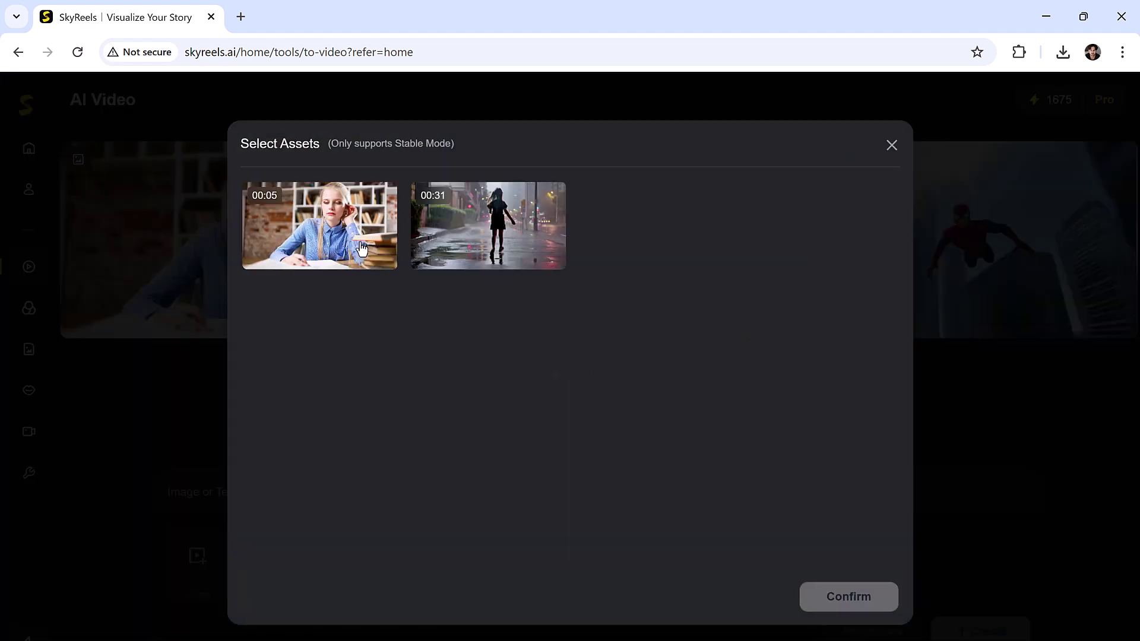
left_click(362, 248)
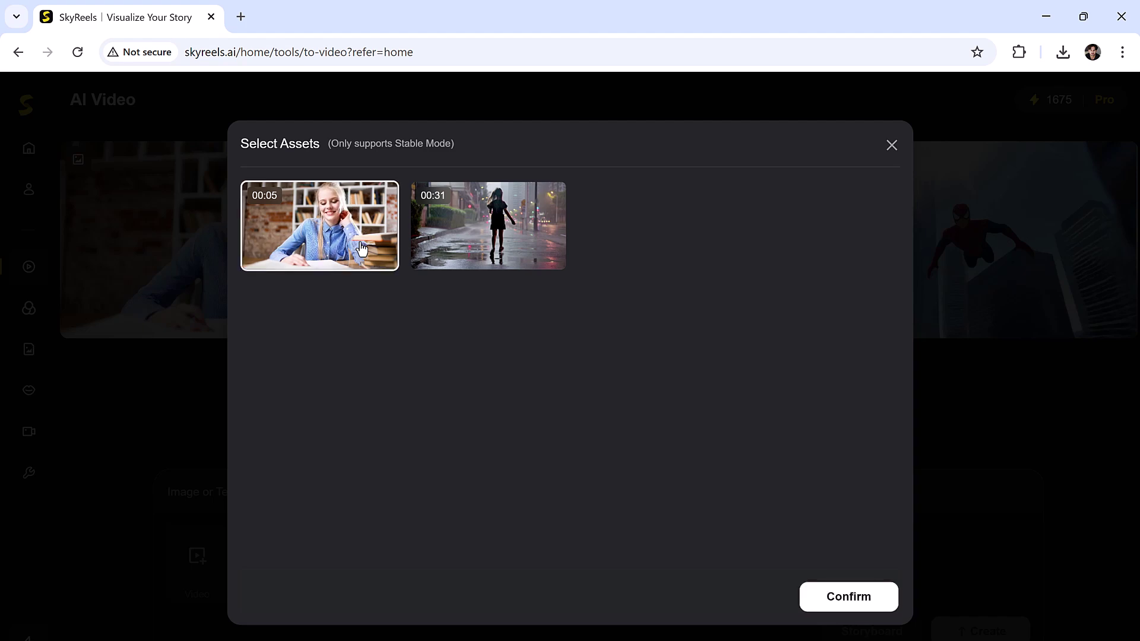
left_click(860, 605)
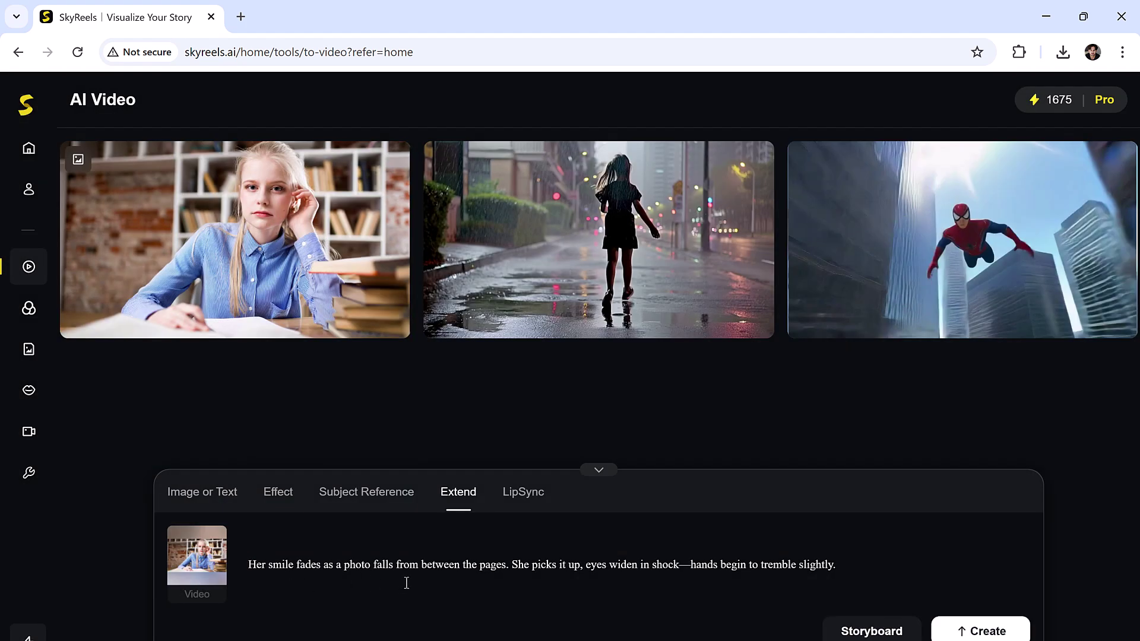
left_click(955, 630)
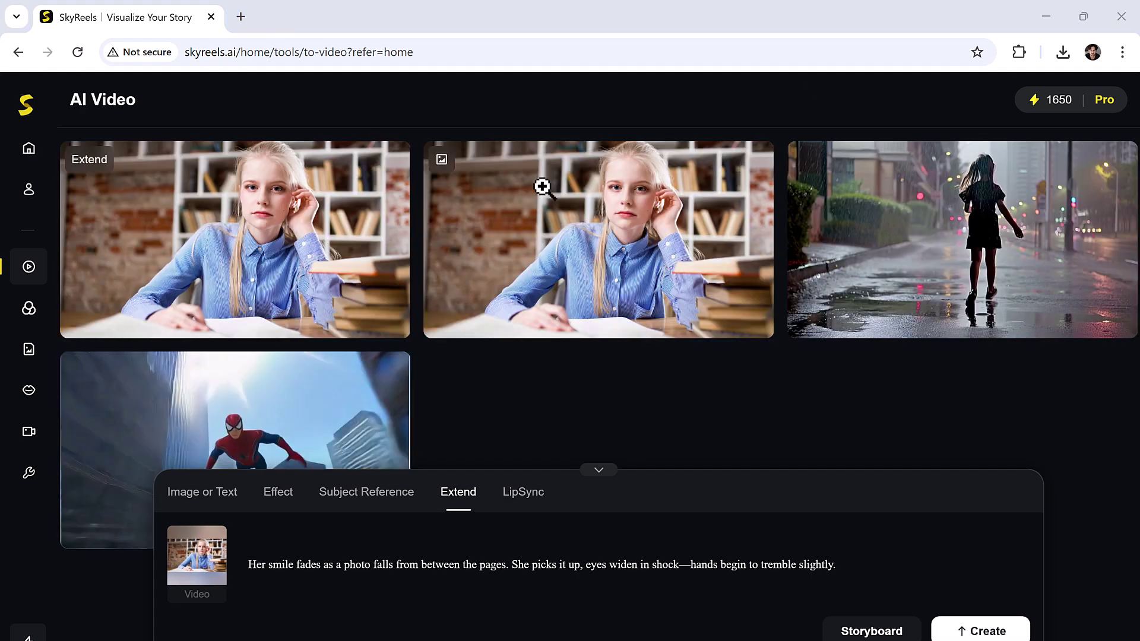
left_click(247, 237)
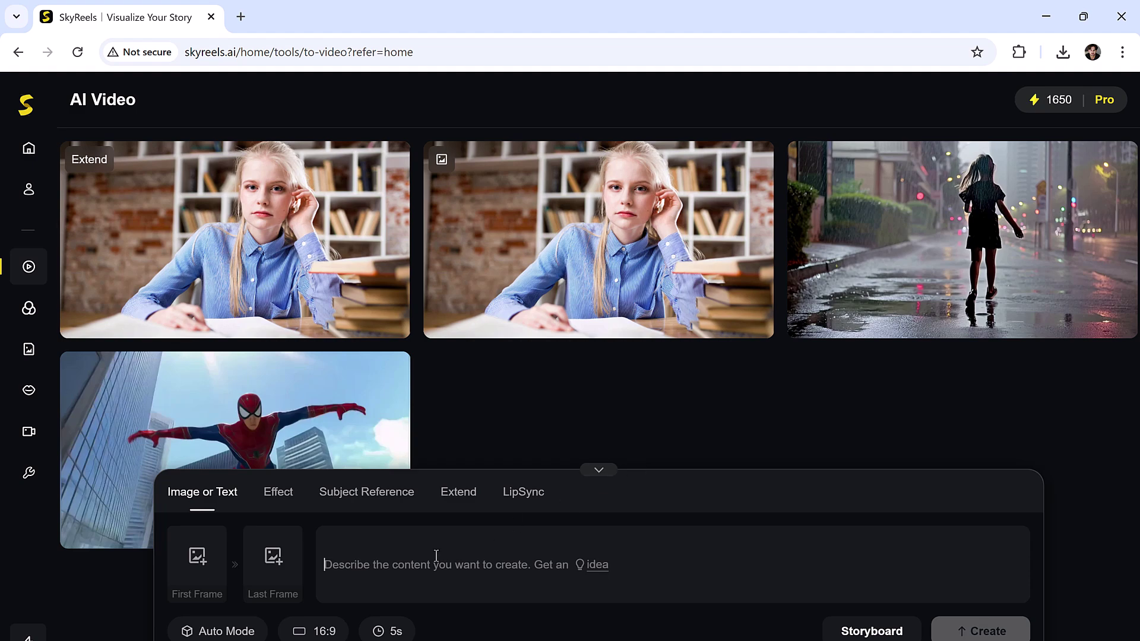
Generate a 5s clip from the cropped hat-wearing man photo and play it
left_click(210, 561)
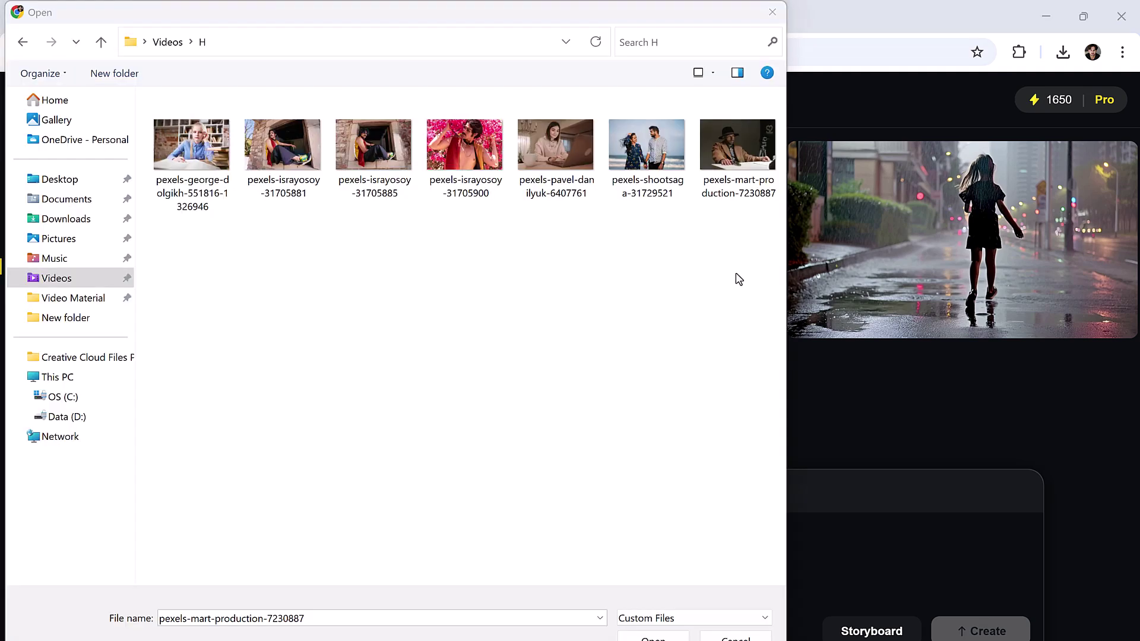
left_click(759, 184)
double_click(760, 184)
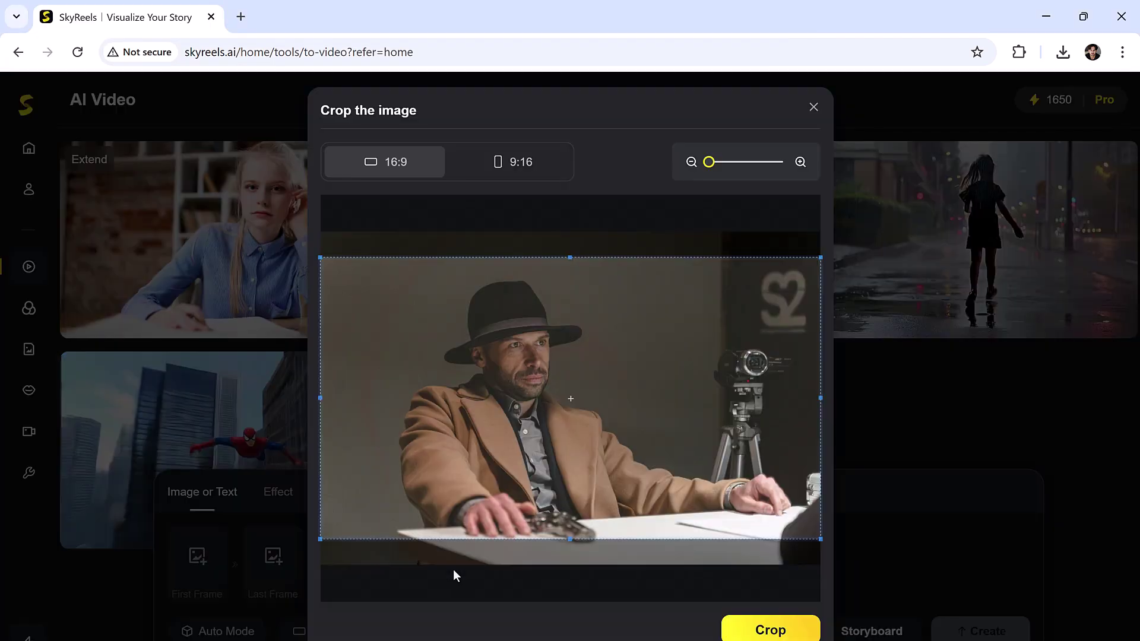
left_click(751, 630)
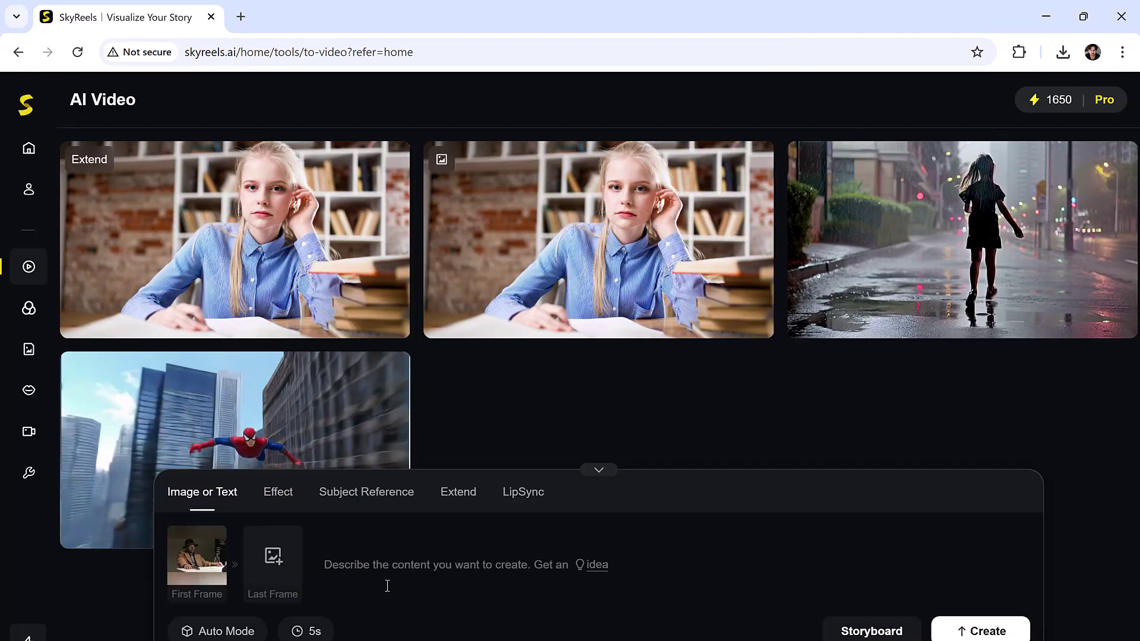
left_click(958, 633)
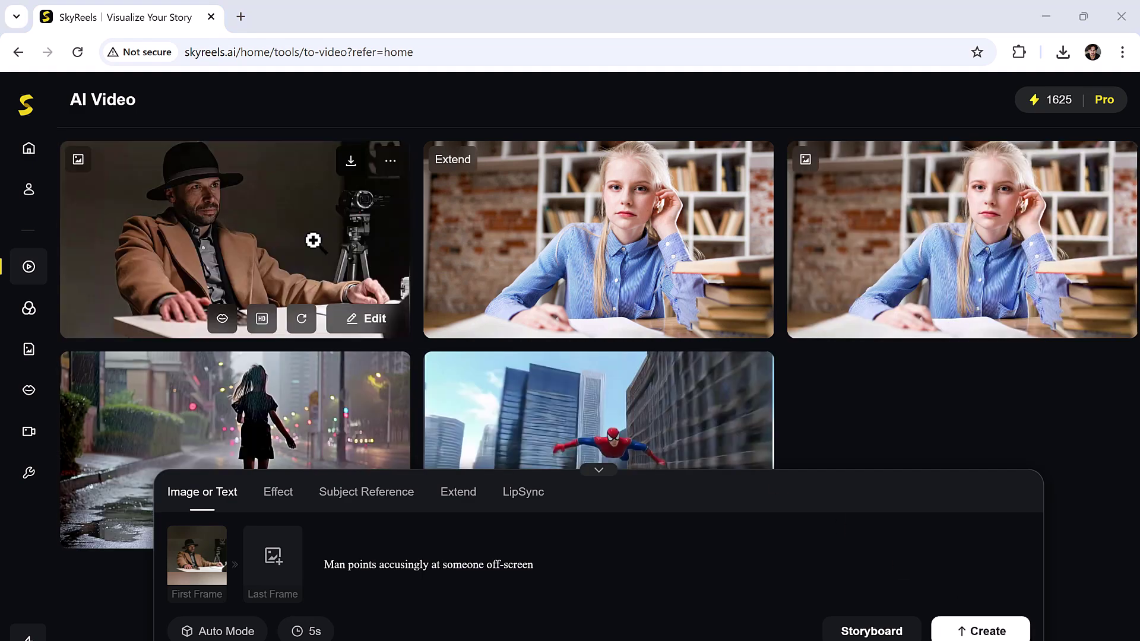
left_click(398, 246)
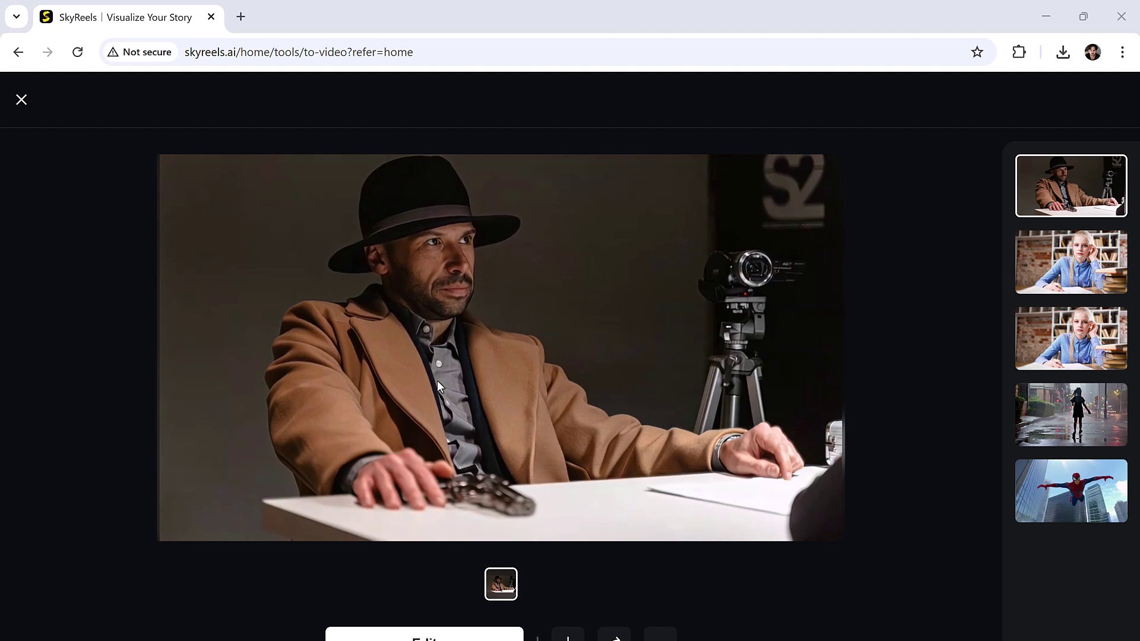
Close the viewer and pick the man video from existing assets for lip sync
key("Escape")
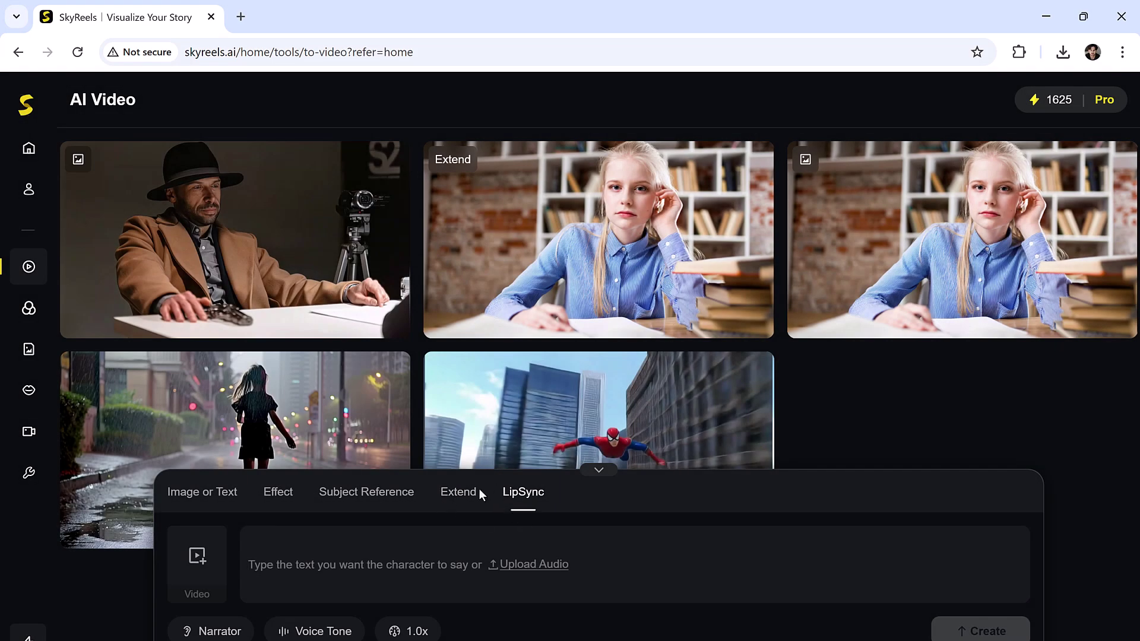
mouse_move(196, 554)
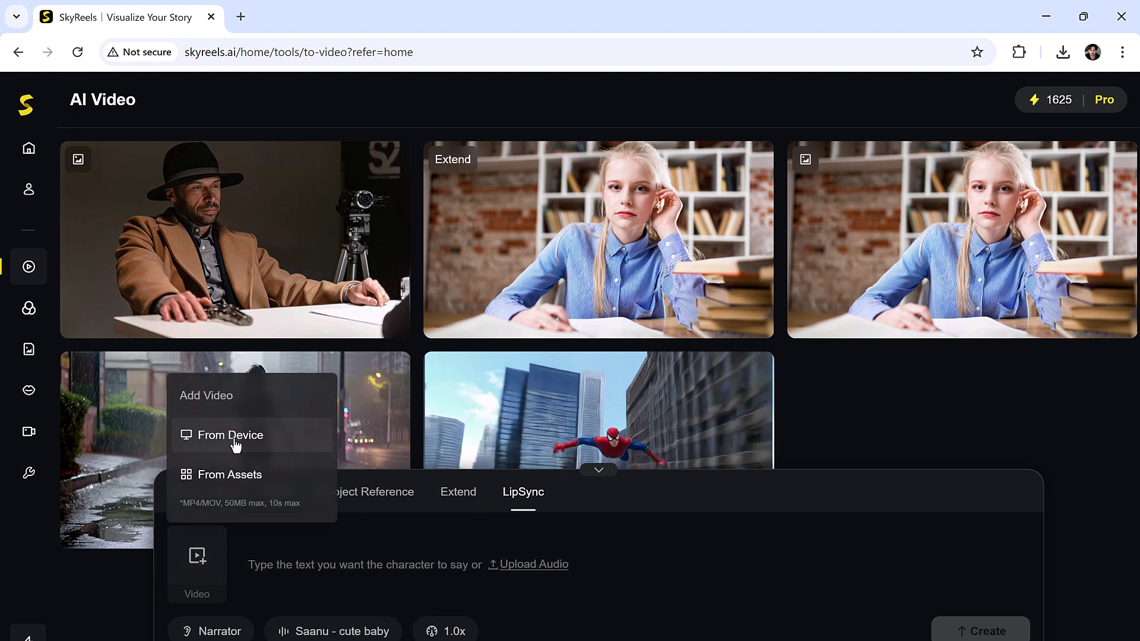
left_click(239, 476)
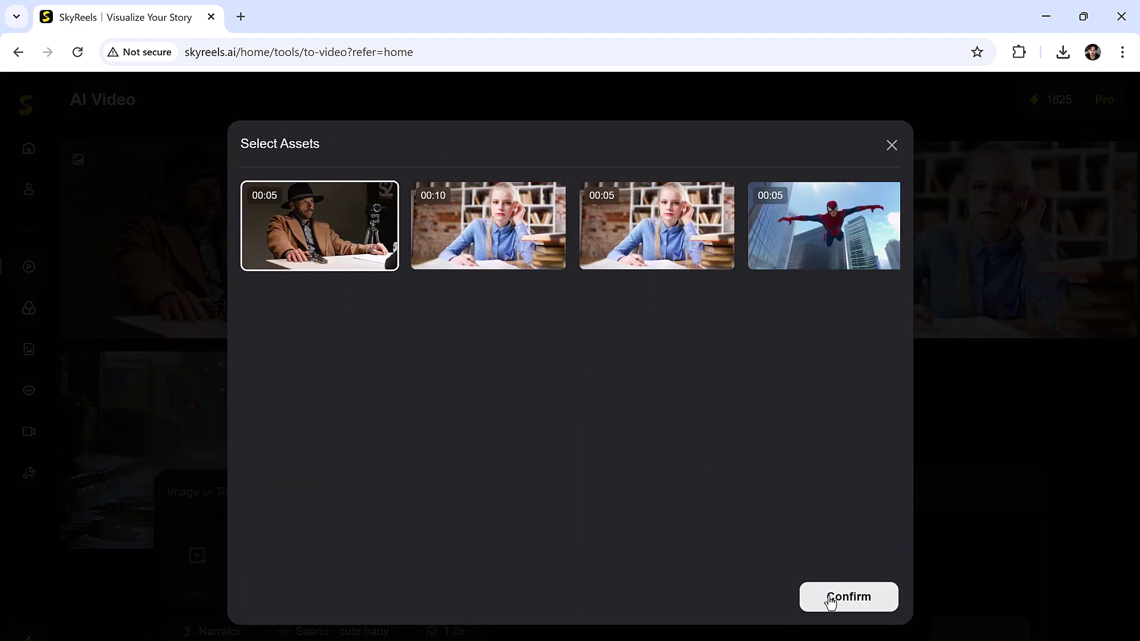
left_click(826, 599)
Paste the 'They think I'm down' line, set Voice Type to Lip Sync, and generate
left_click(341, 567)
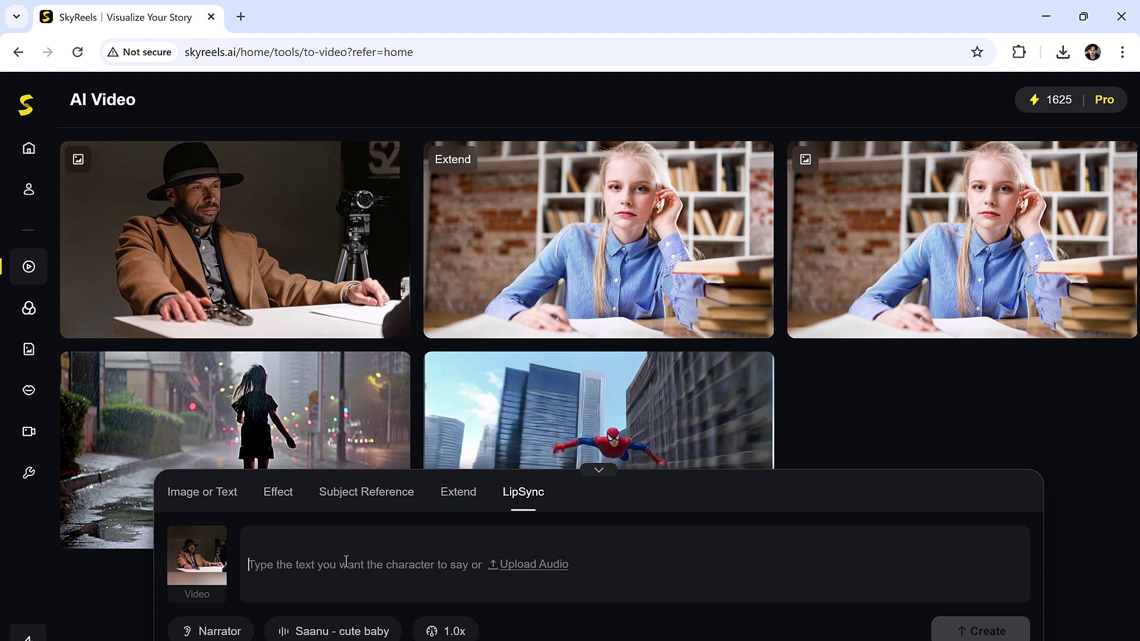
type("They think I’m down, but they don’t know me. This is just the start.")
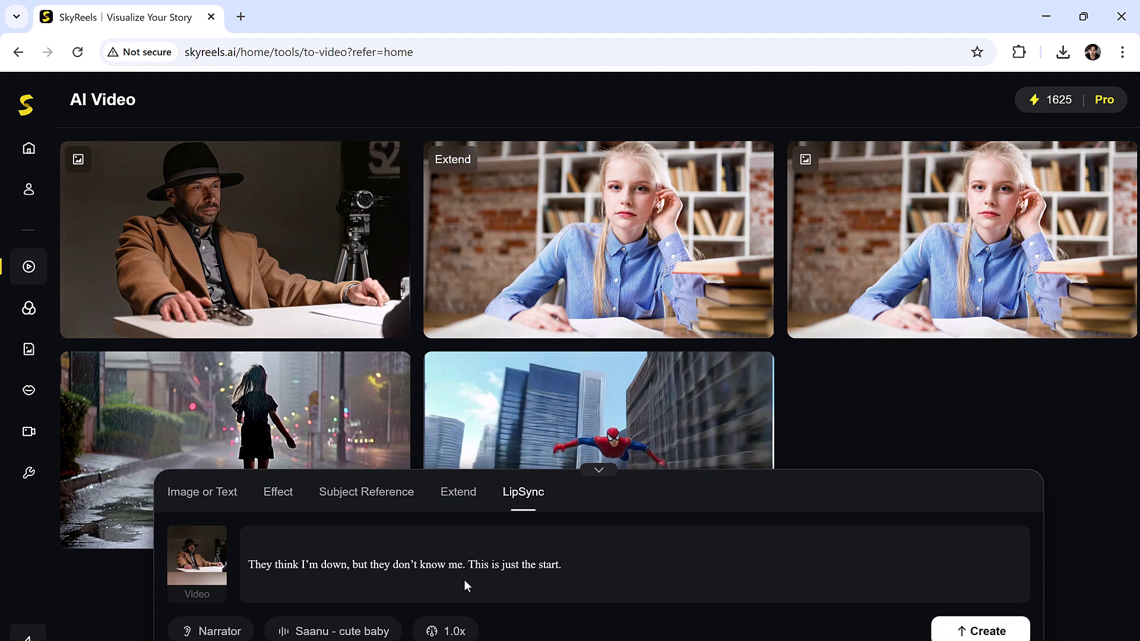
left_click(359, 629)
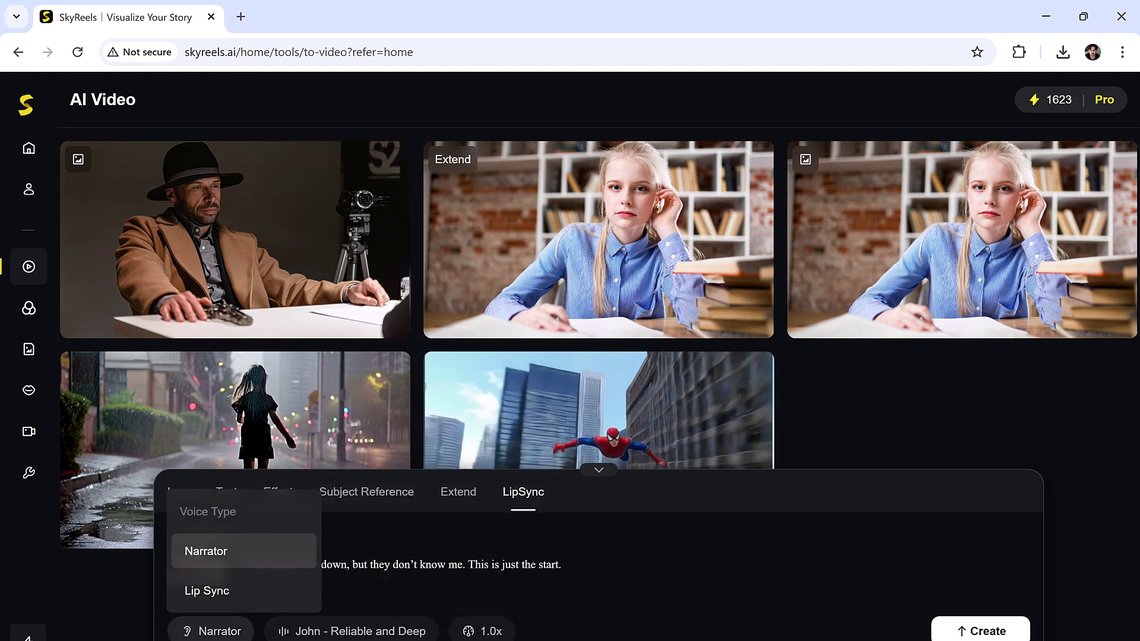
left_click(228, 599)
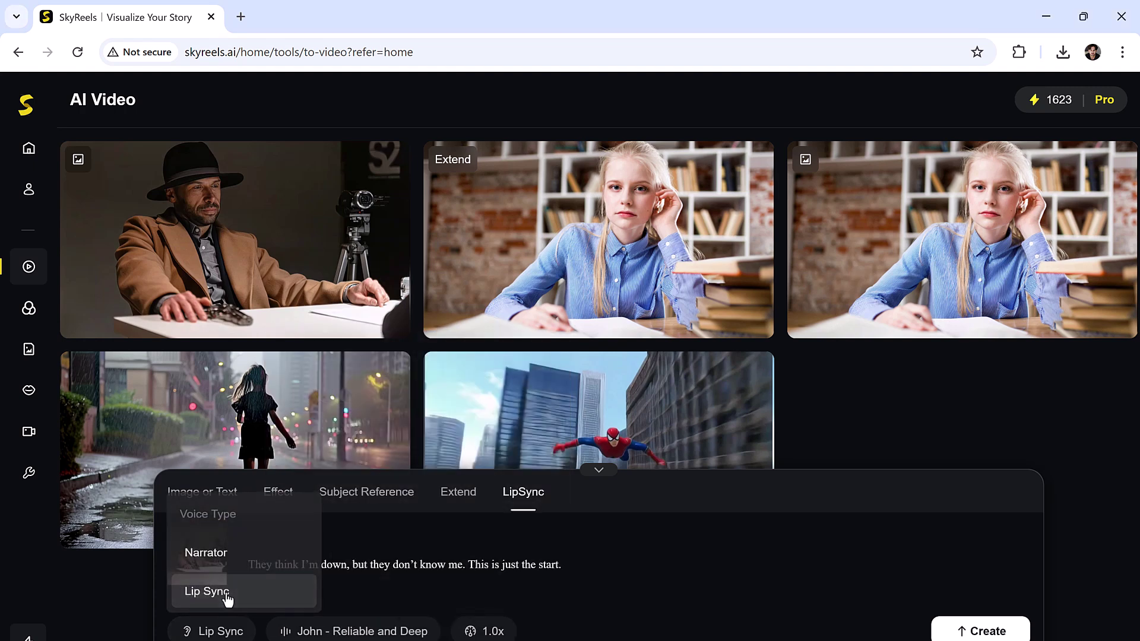
left_click(965, 623)
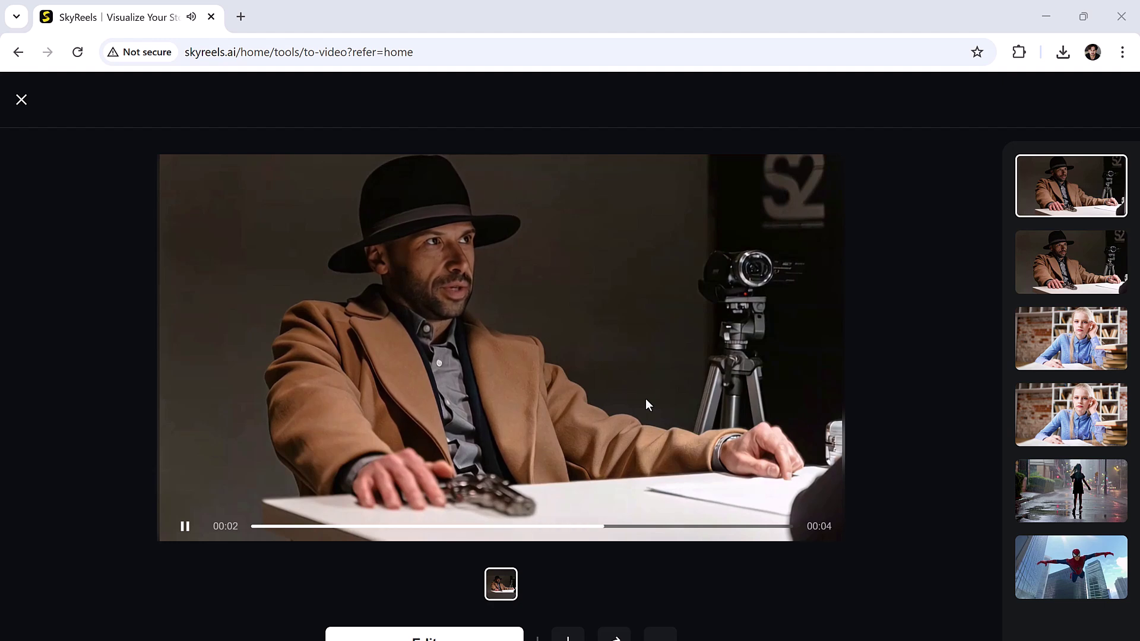
Leave the viewer and start a new AI Drama project from the home page
left_click(21, 101)
left_click(25, 107)
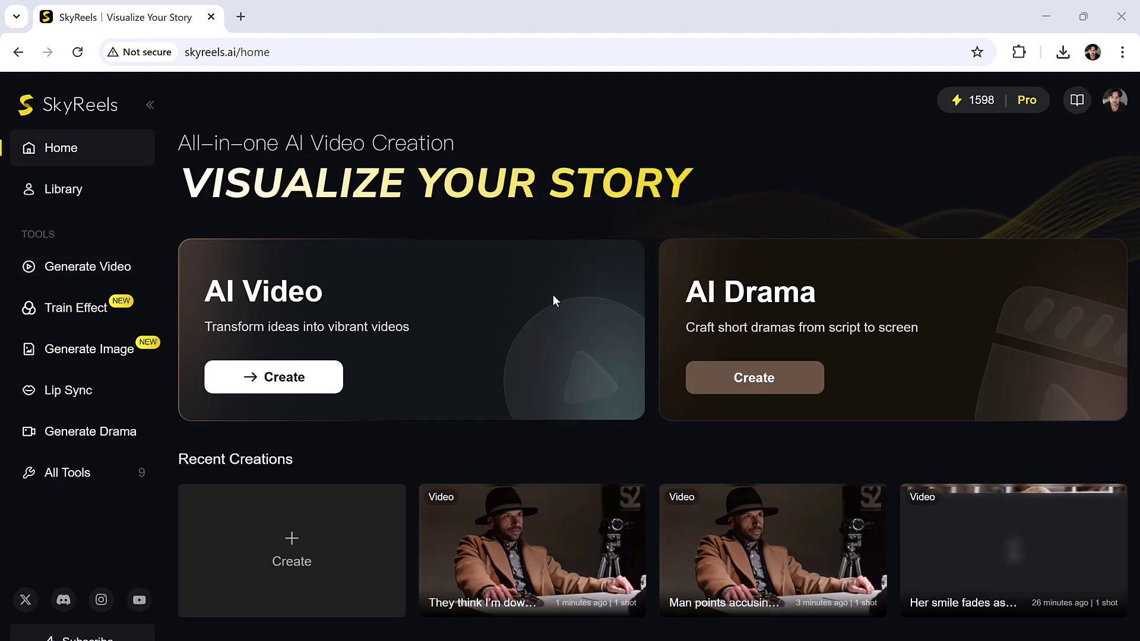
left_click(758, 378)
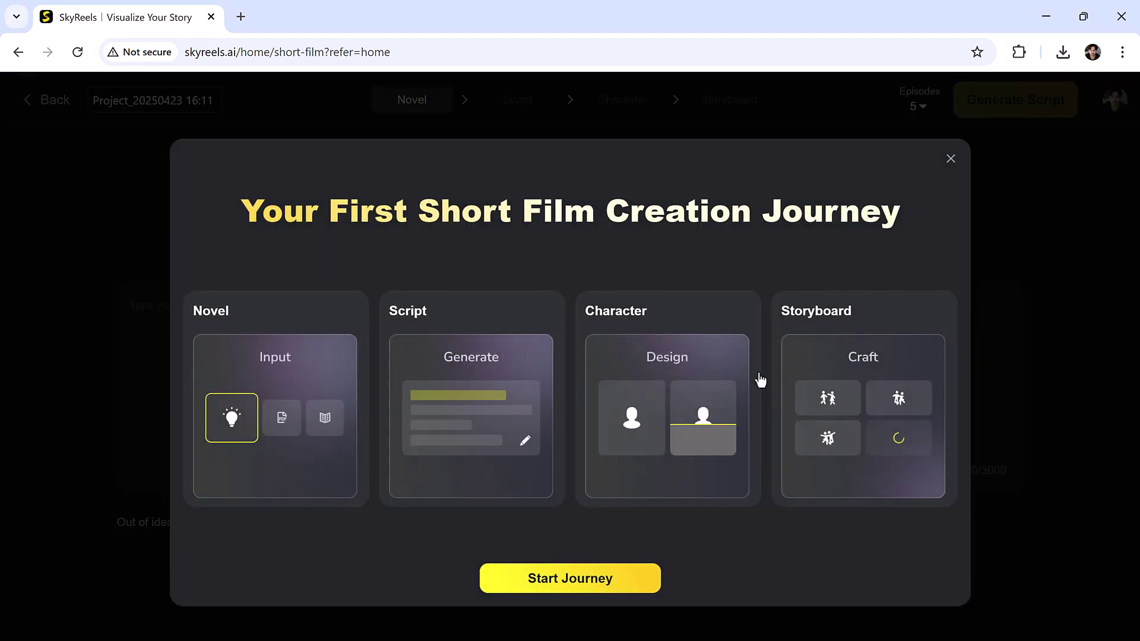
left_click(620, 568)
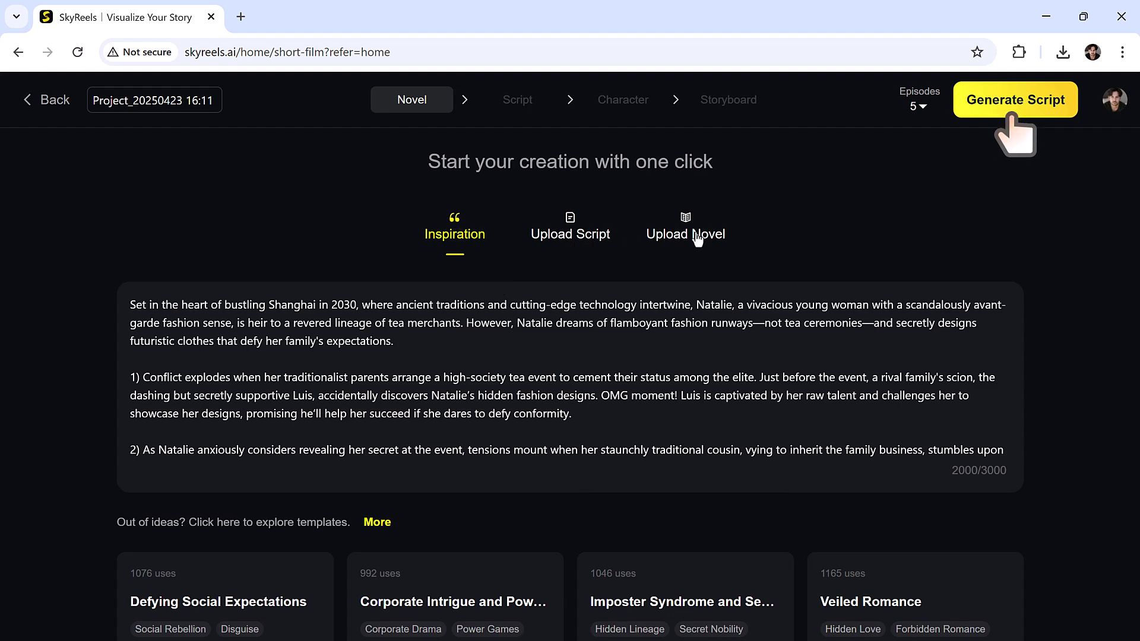
Pick the Imposter Syndrome and Secret Nobility template and generate its script
scroll(665, 359, "down", 3)
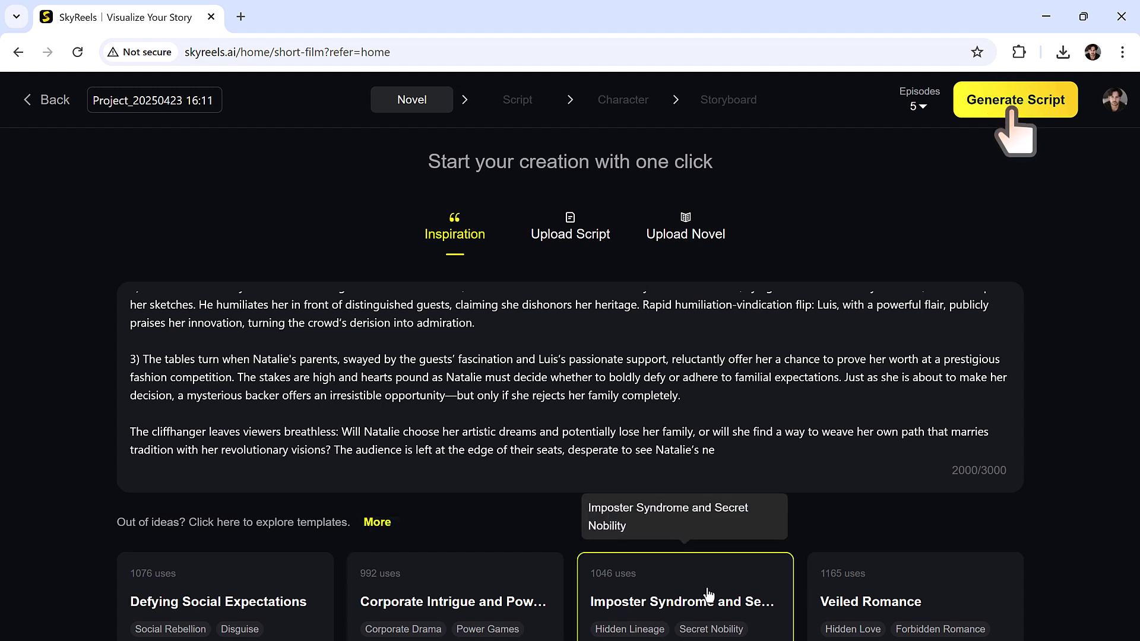
left_click(708, 594)
left_click(1013, 110)
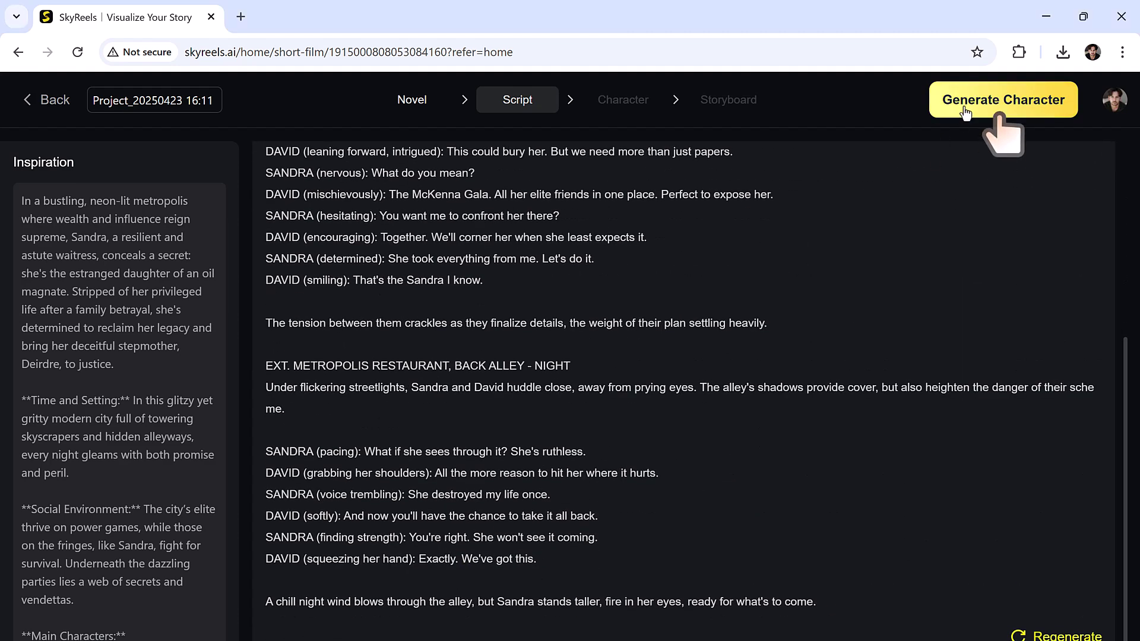
Generate Sandra, David and the other characters, then generate the Scene 1 restaurant storyboard
left_click(1003, 100)
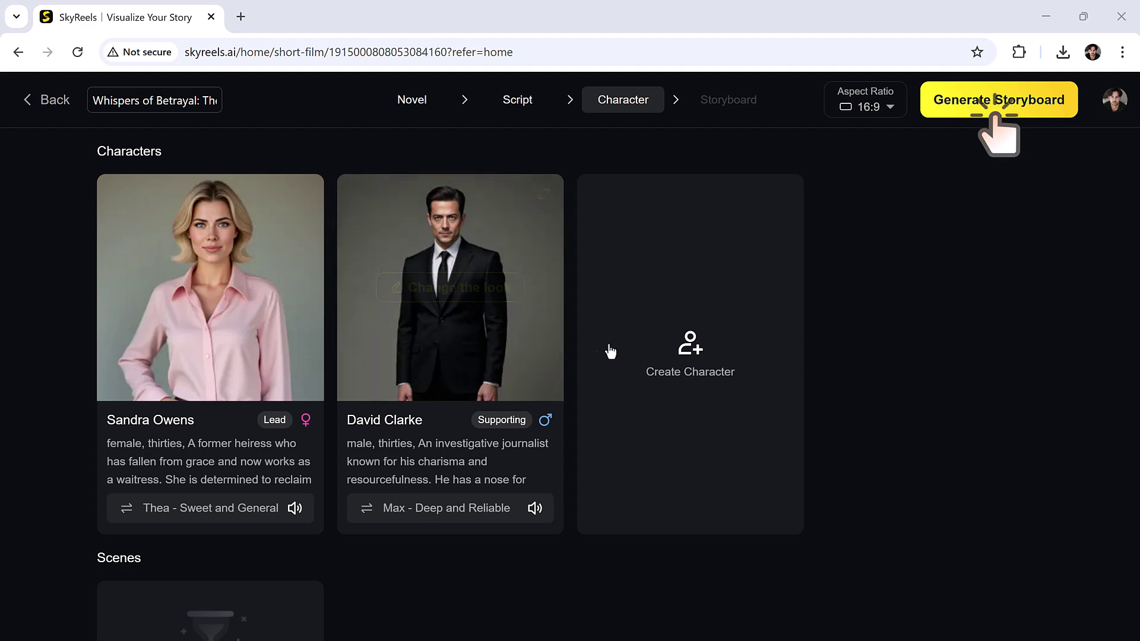
mouse_move(299, 318)
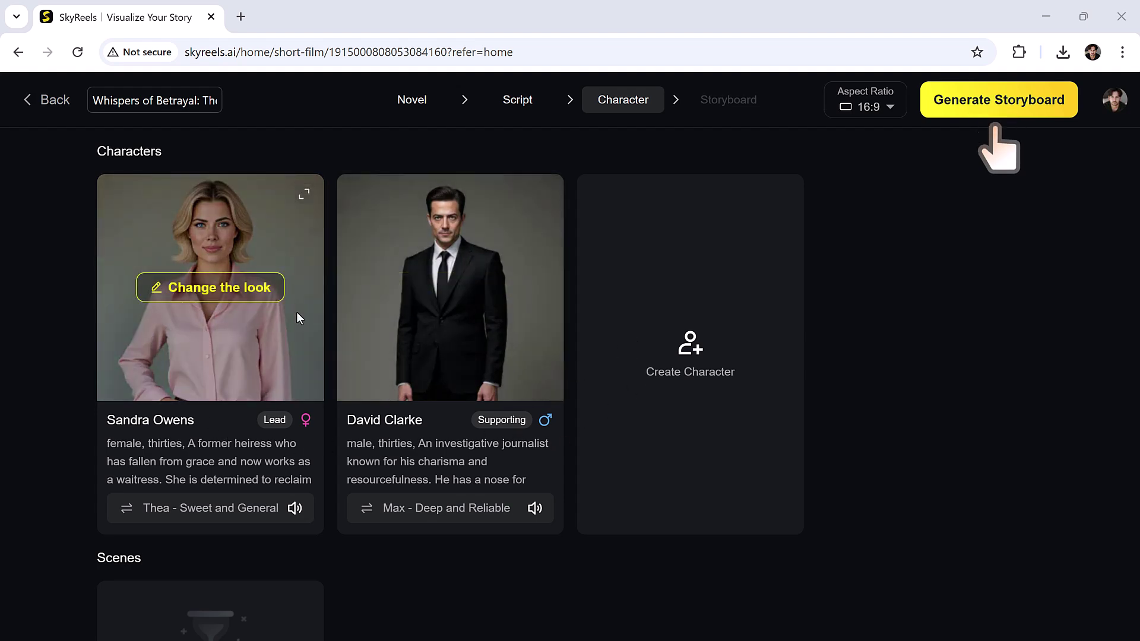
left_click(999, 100)
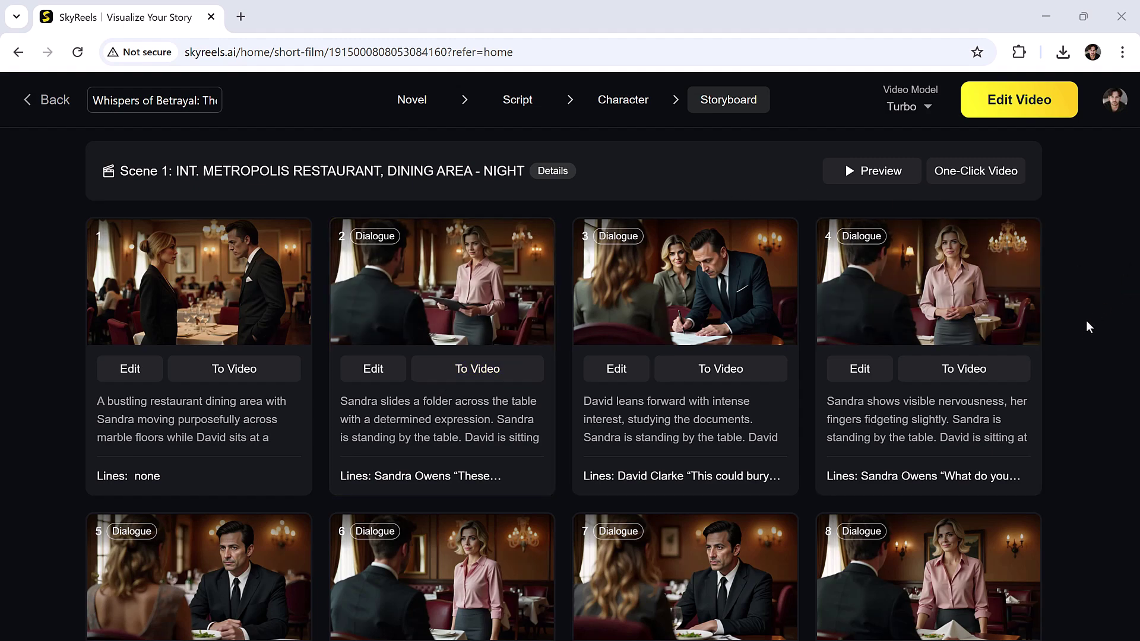
Review Scene 1 and Scene 2 shot cards, then make the Scene 2 storyboard a One-Click Video
scroll(1081, 332, "down", 10)
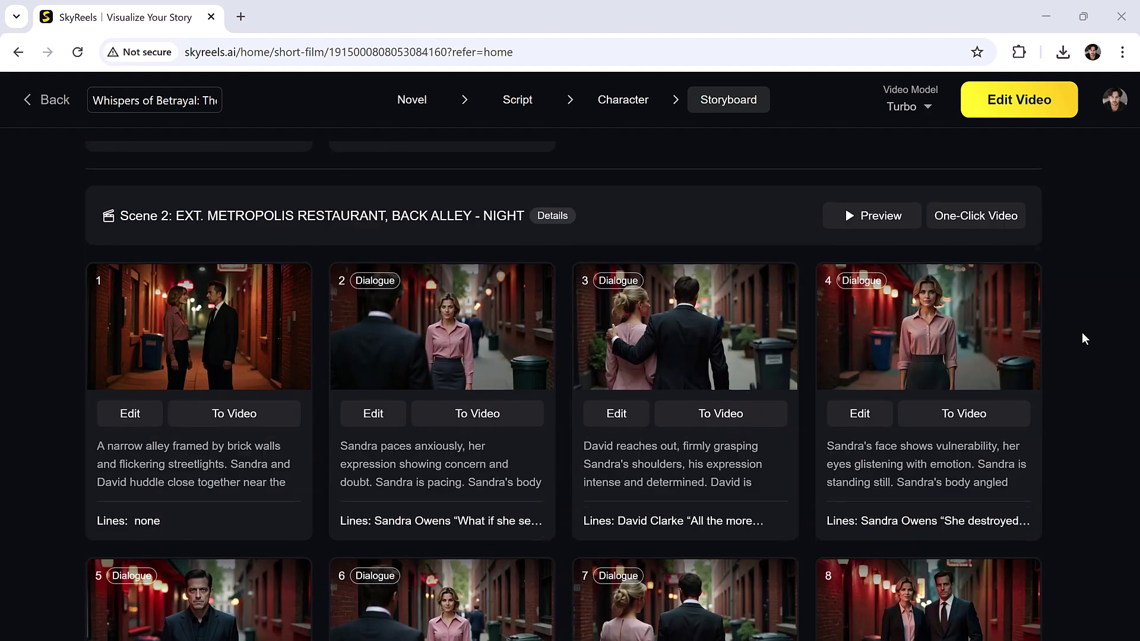
scroll(1054, 335, "down", 3)
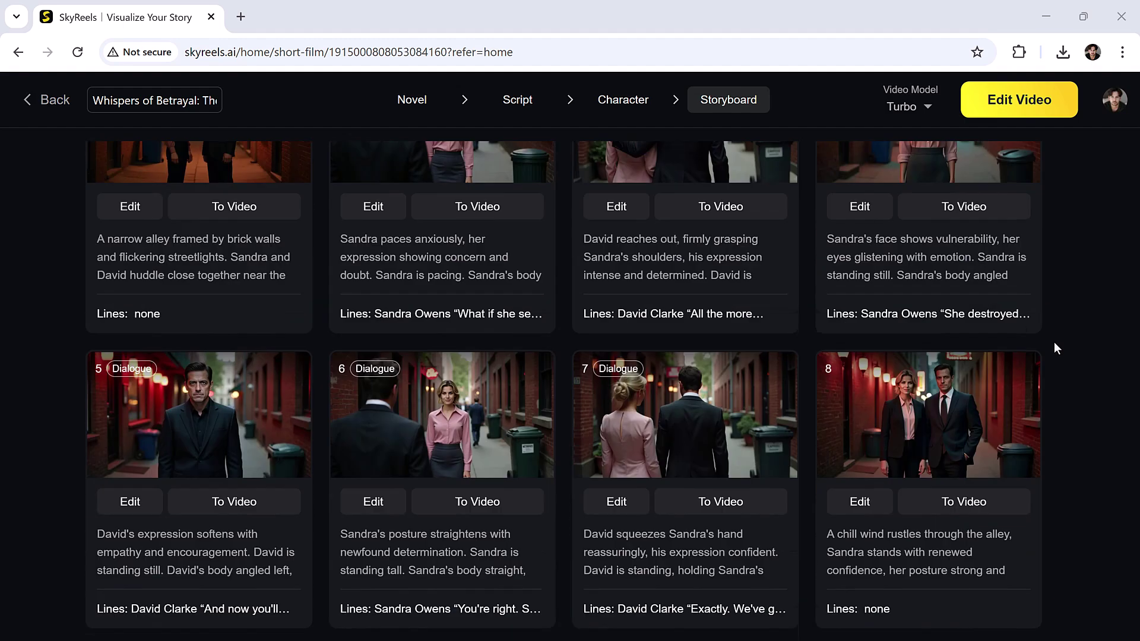
scroll(1054, 343, "down", 4)
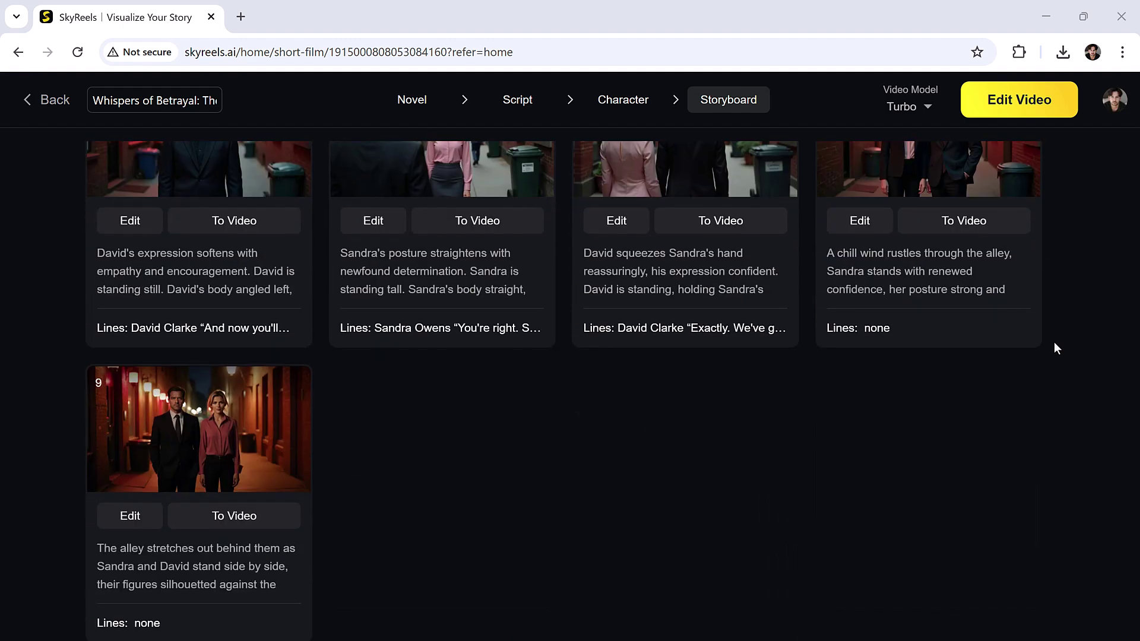
scroll(1055, 348, "up", 12)
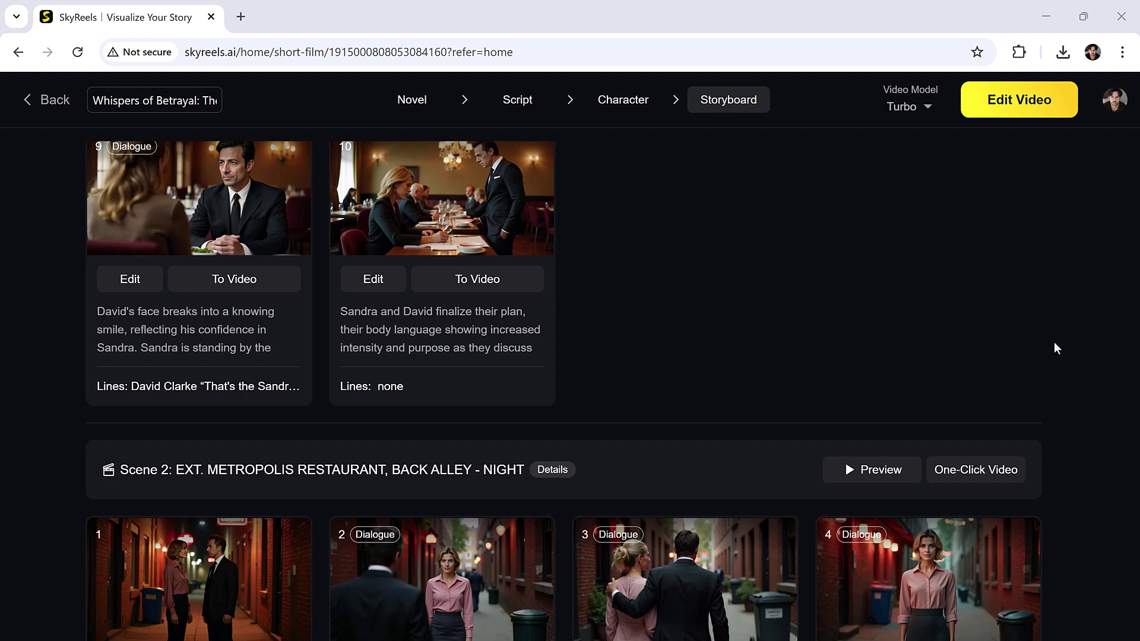
scroll(1054, 344, "up", 10)
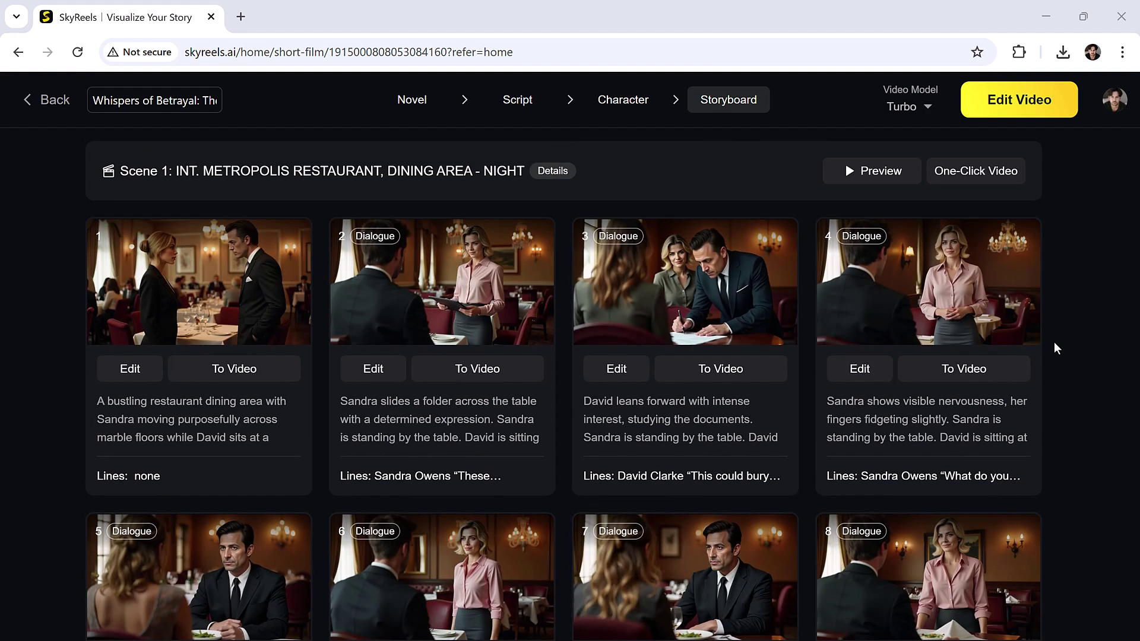
scroll(1055, 348, "down", 13)
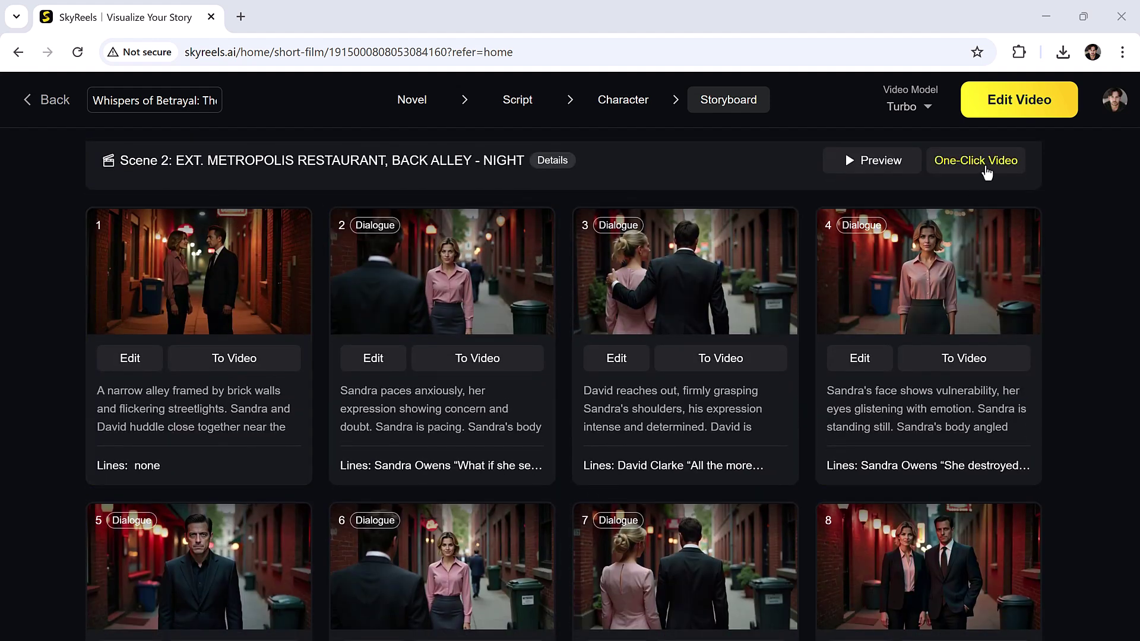
left_click(996, 173)
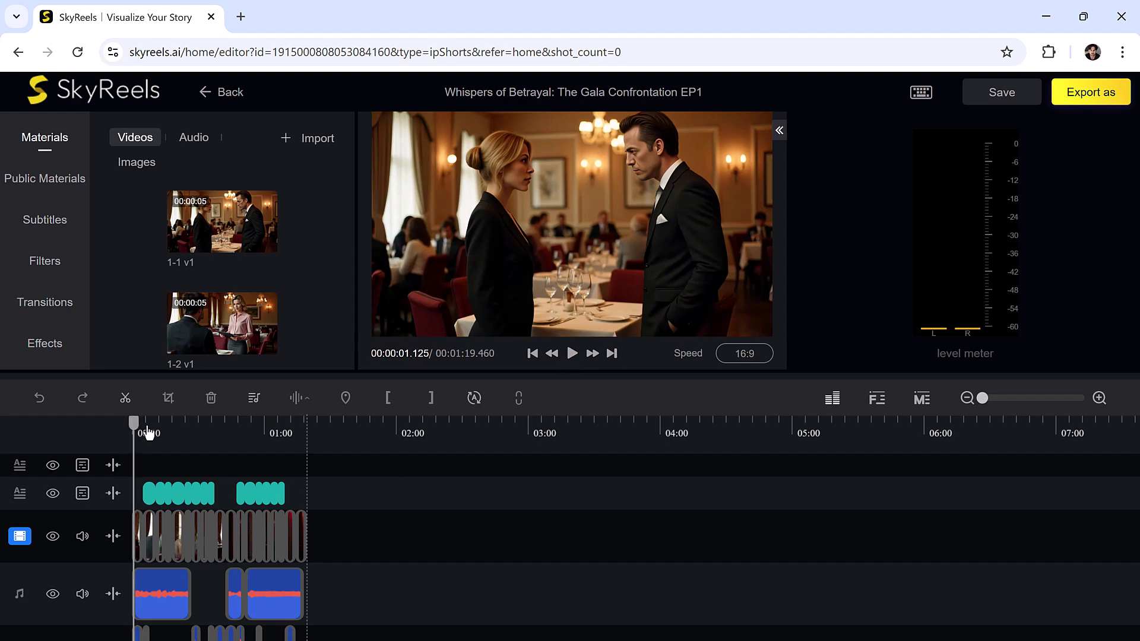
Scrub the playhead to about 10 s and back, and browse the music, subtitle and filter panels
left_click_drag(149, 432, 157, 432)
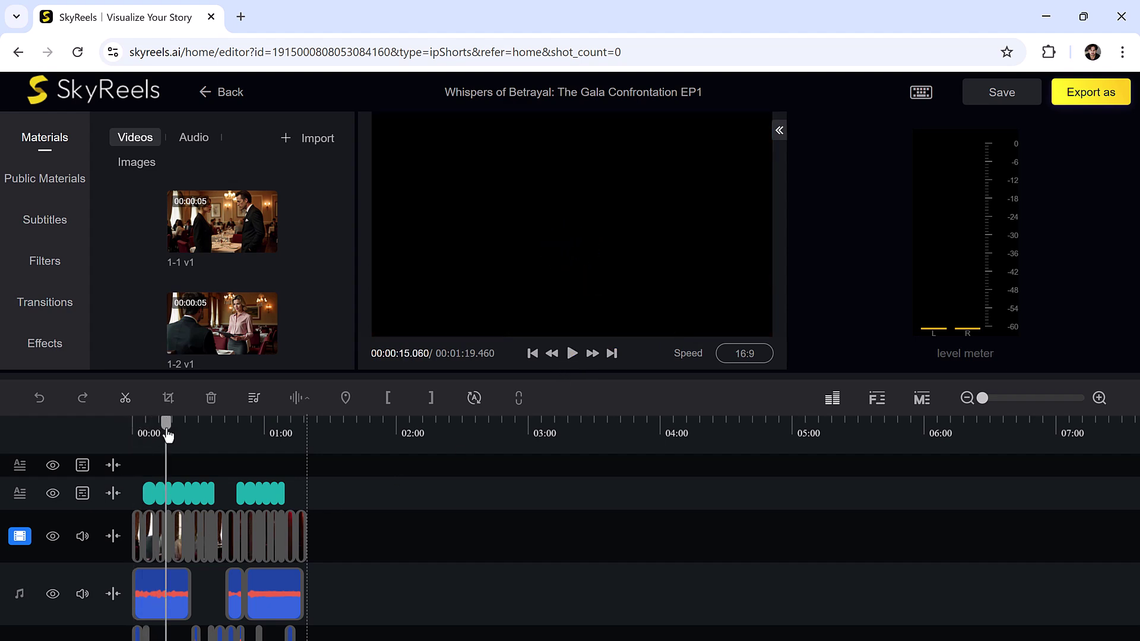
left_click(533, 353)
left_click(45, 178)
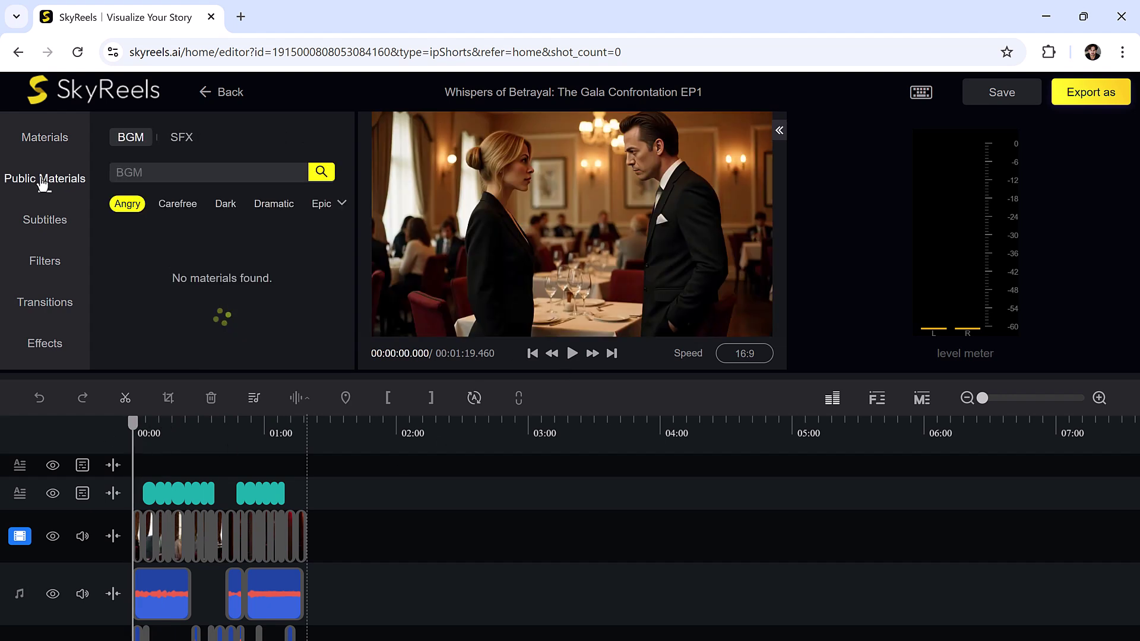
left_click(44, 219)
left_click(44, 260)
left_click(62, 145)
Zoom the timeline in twice, play the episode, select the audio track, and download it
left_click(1098, 398)
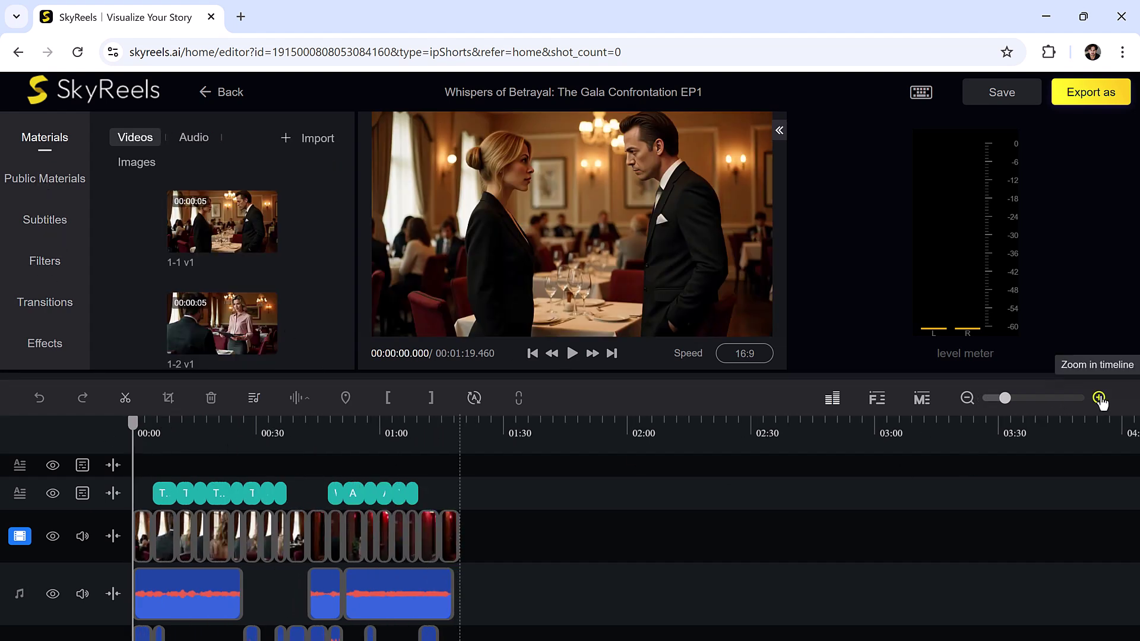
left_click(1099, 398)
left_click(572, 353)
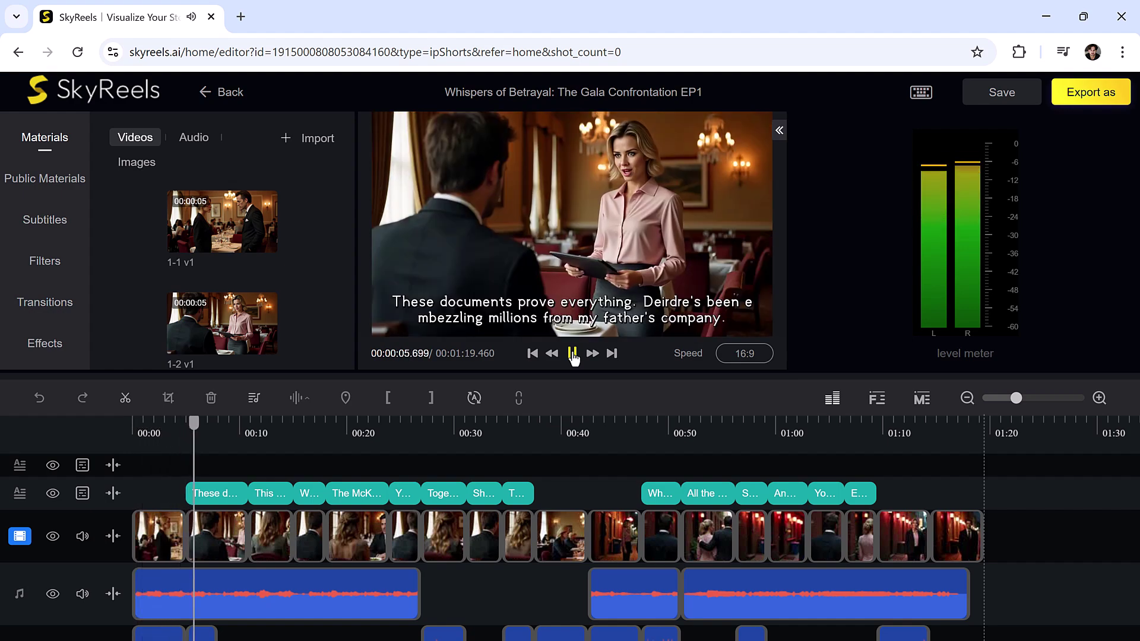
left_click(444, 588)
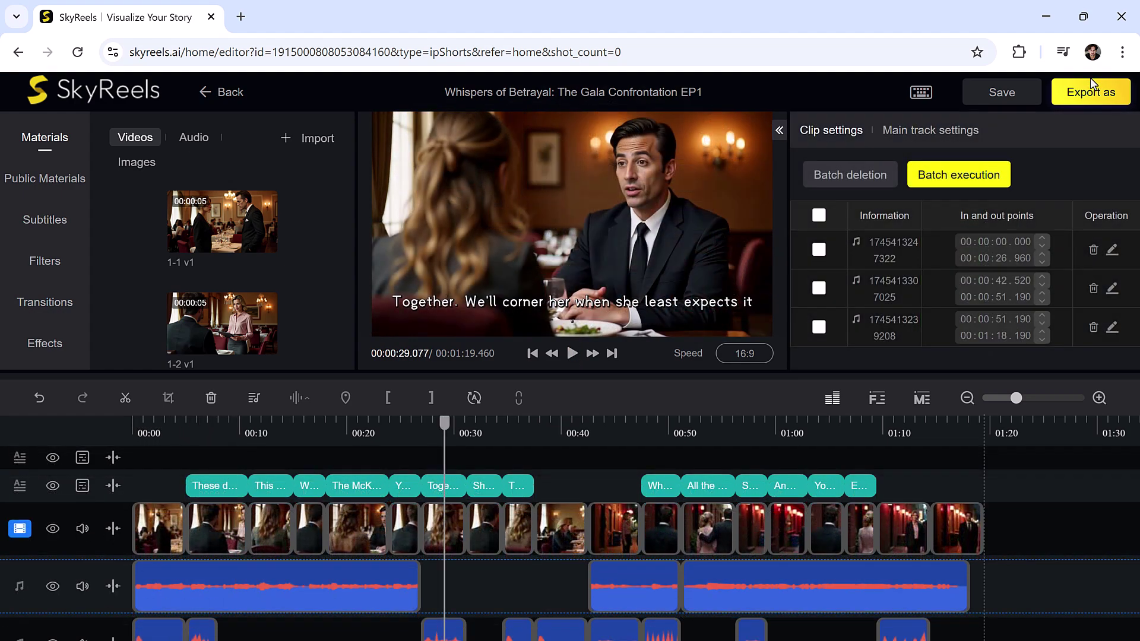
left_click(1088, 95)
left_click(1076, 132)
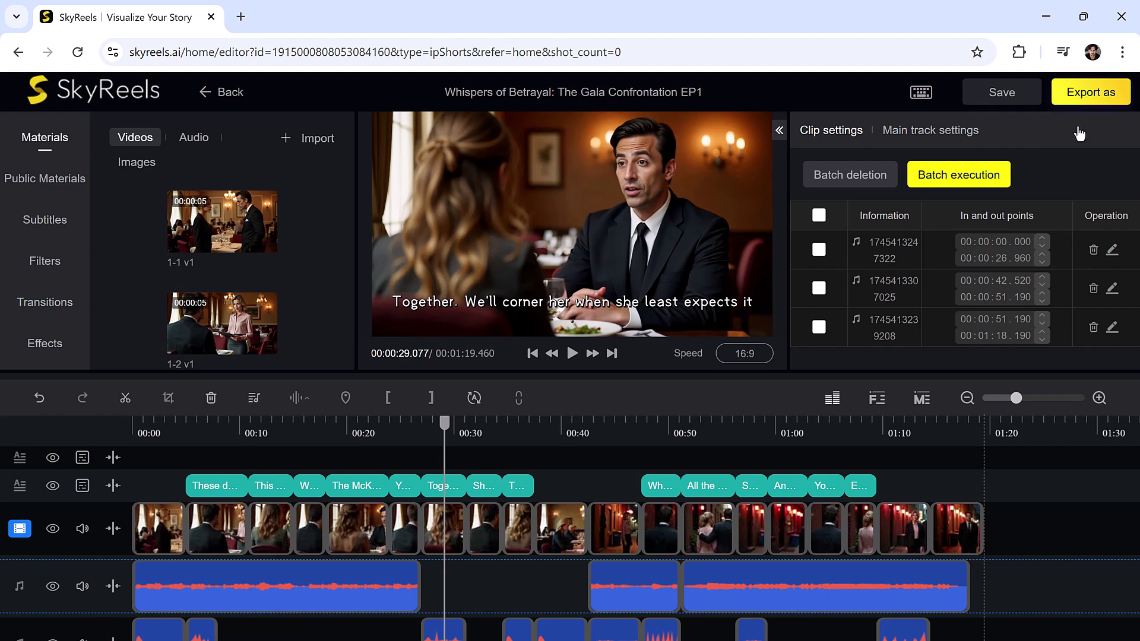